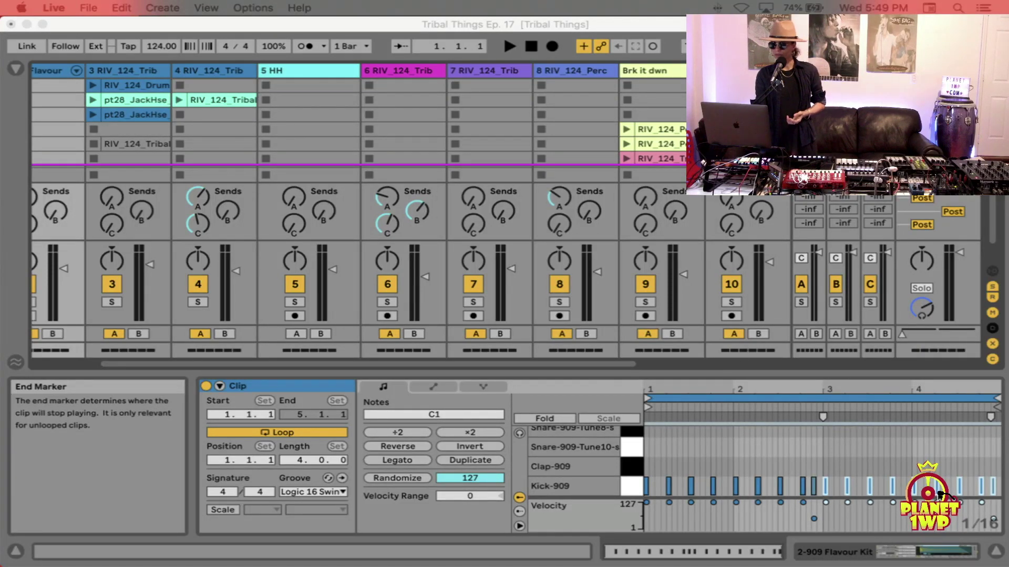
- Hide the clip detail view and look over the session grid's tracks and clips
left_click(996, 551)
left_click(996, 551)
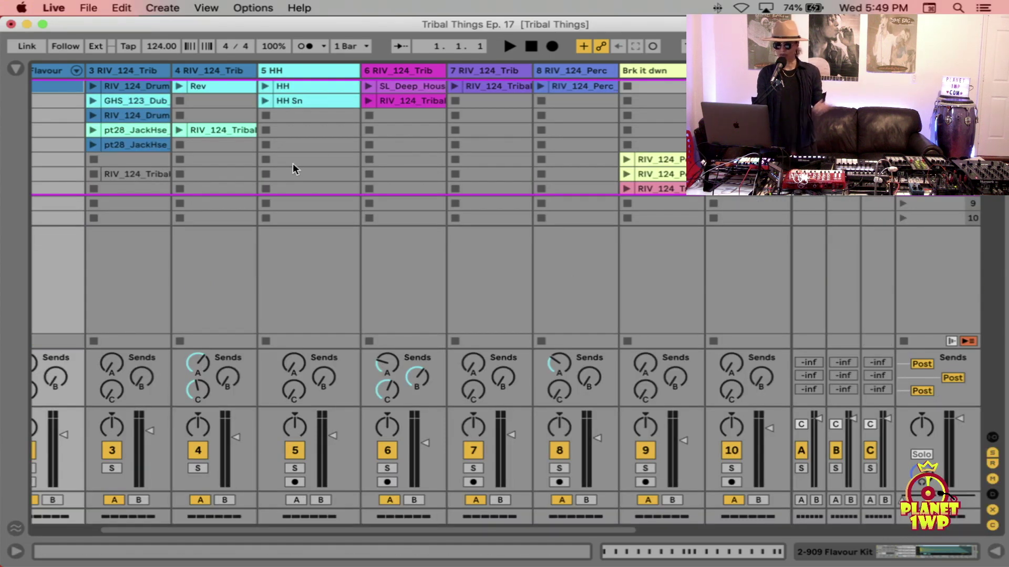
scroll(292, 165, "left", 2)
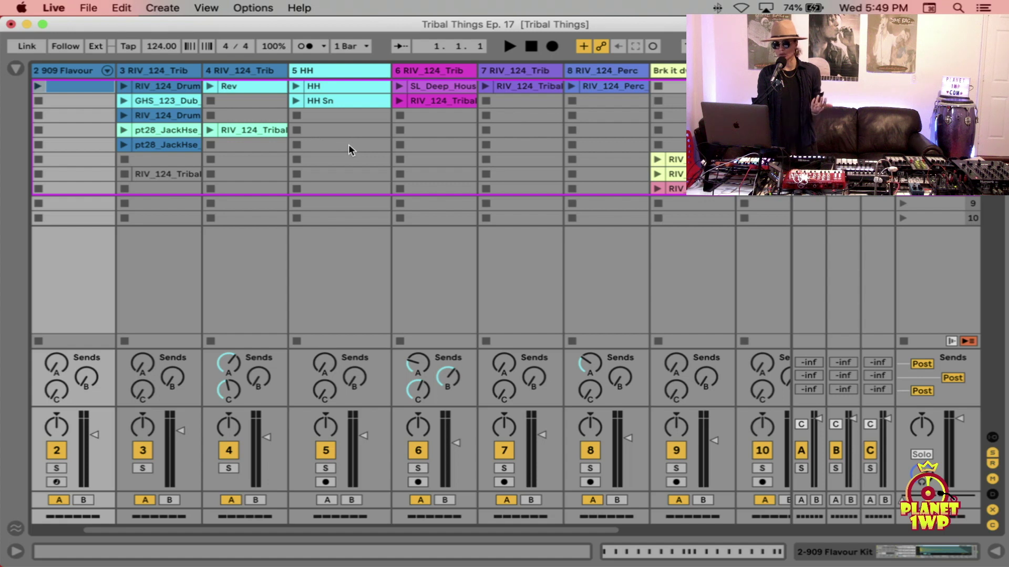
scroll(466, 147, "right", 10)
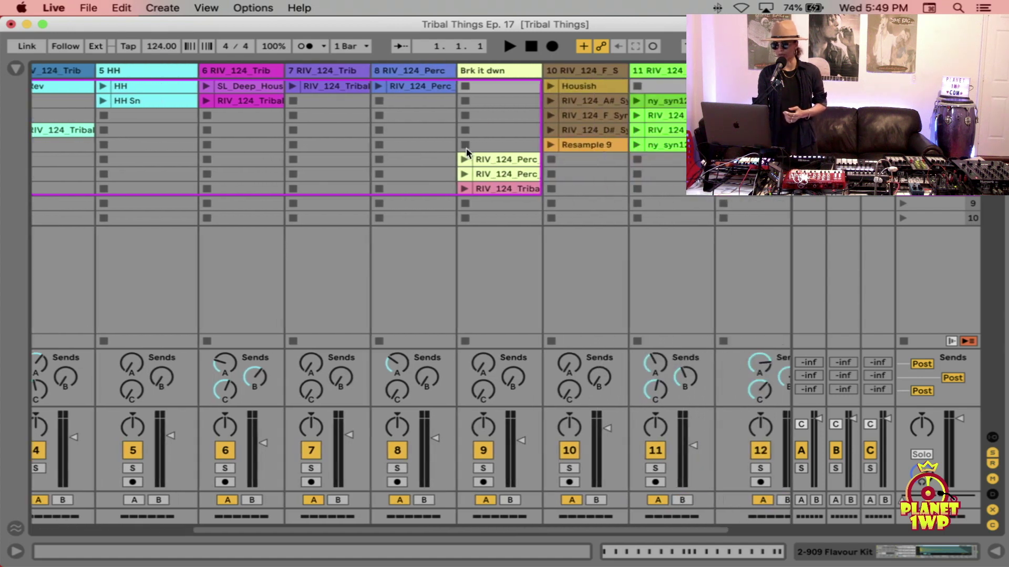
scroll(466, 147, "left", 10)
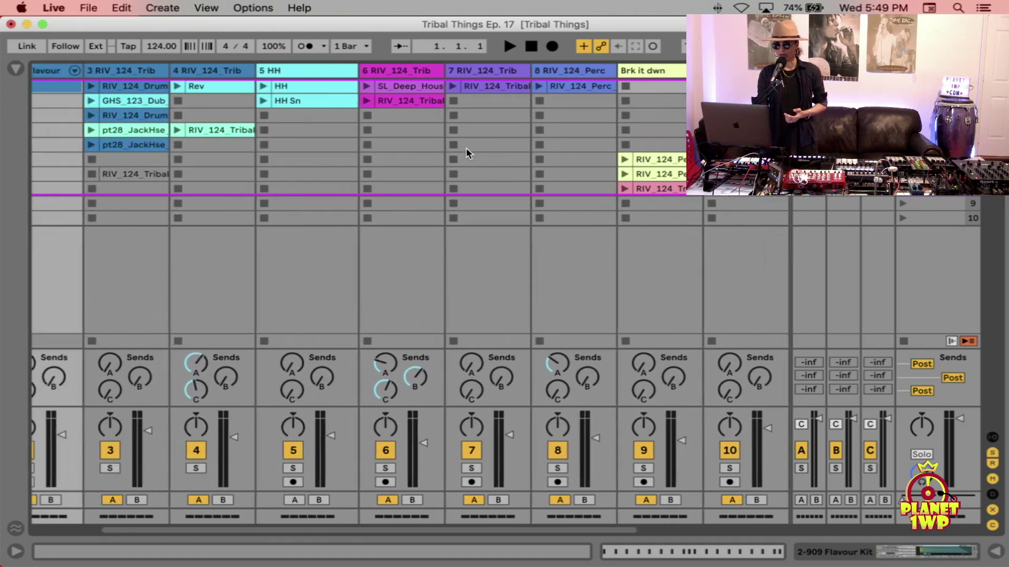
scroll(465, 152, "right", 3)
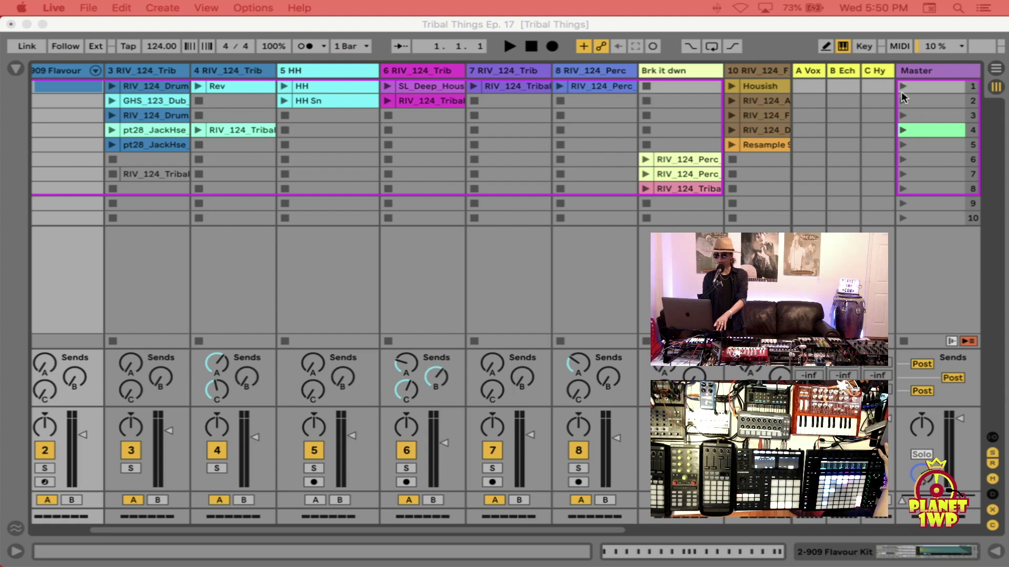
- Launch scene 6 from the Master track, select that scene, and stop all clips
left_click(903, 159)
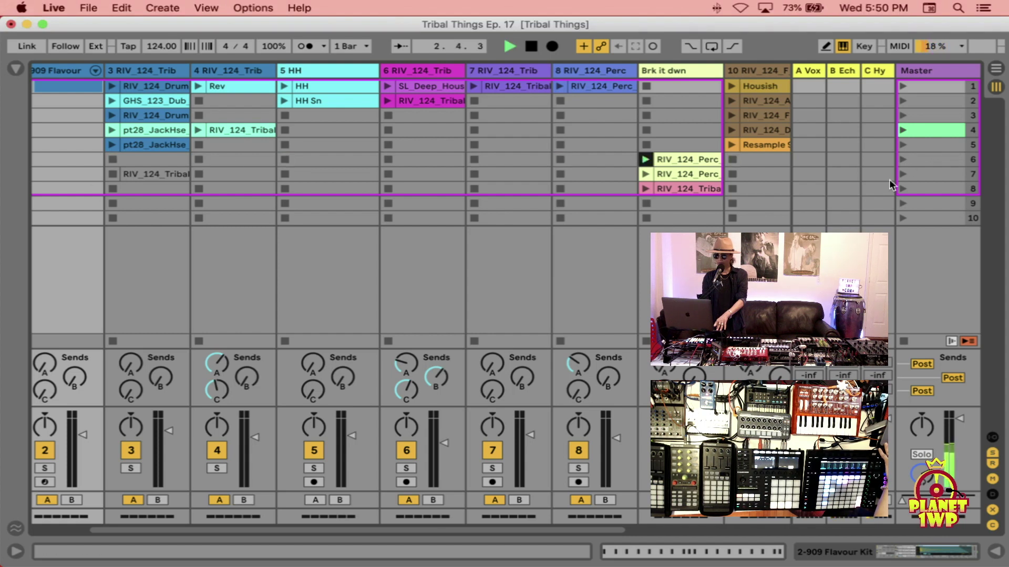
left_click(920, 153)
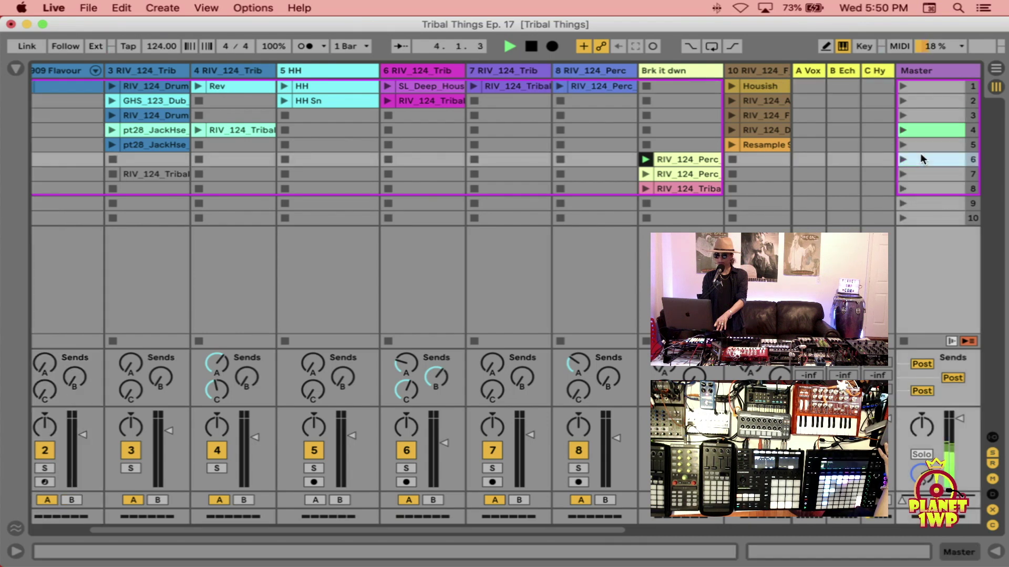
left_click(905, 338)
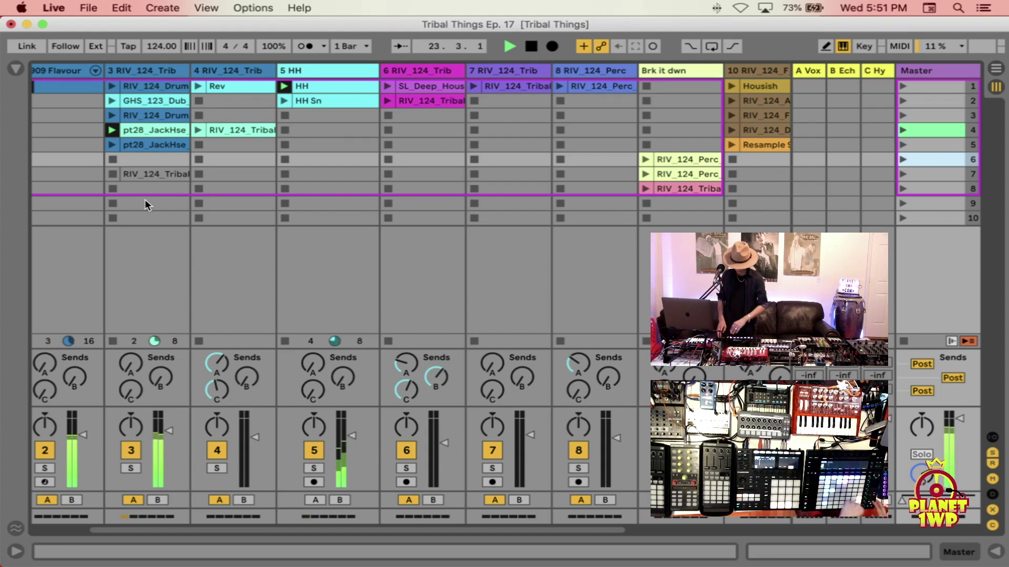
- Select scene 8 and use Capture and Insert Scene to store the playing clips in a new scene below it
scroll(146, 204, "right", 5)
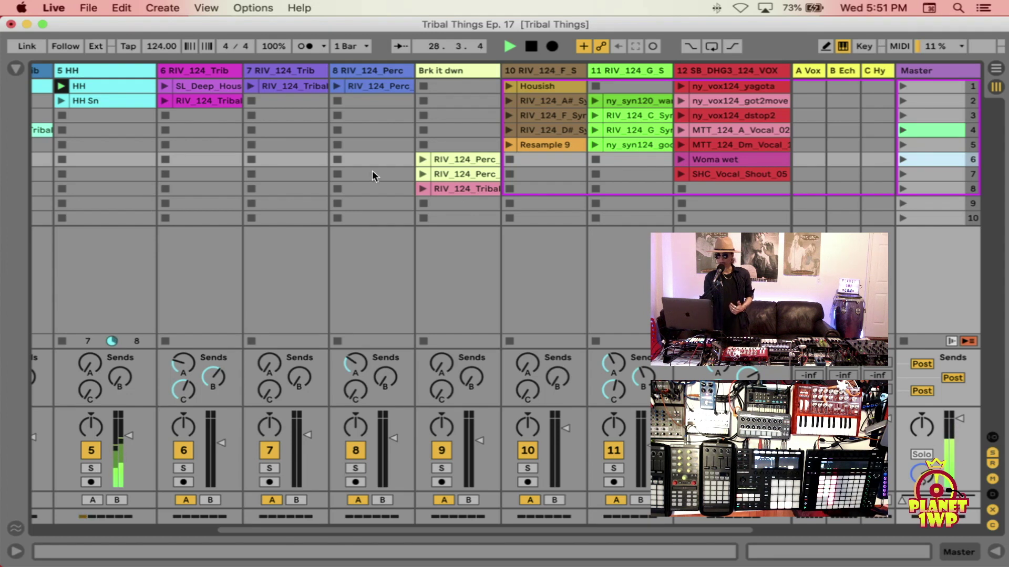
scroll(899, 221, "left", 2)
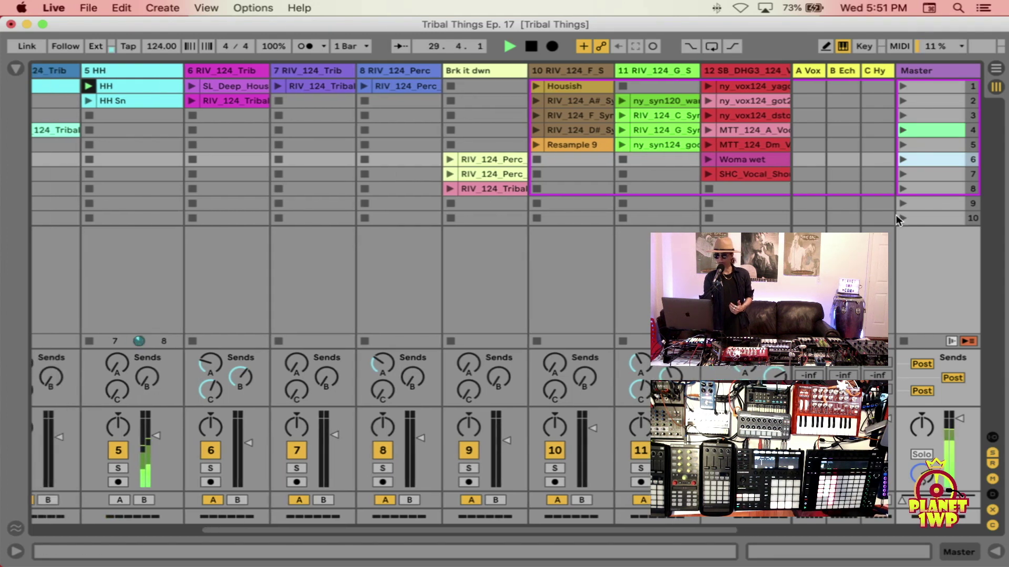
left_click(927, 189)
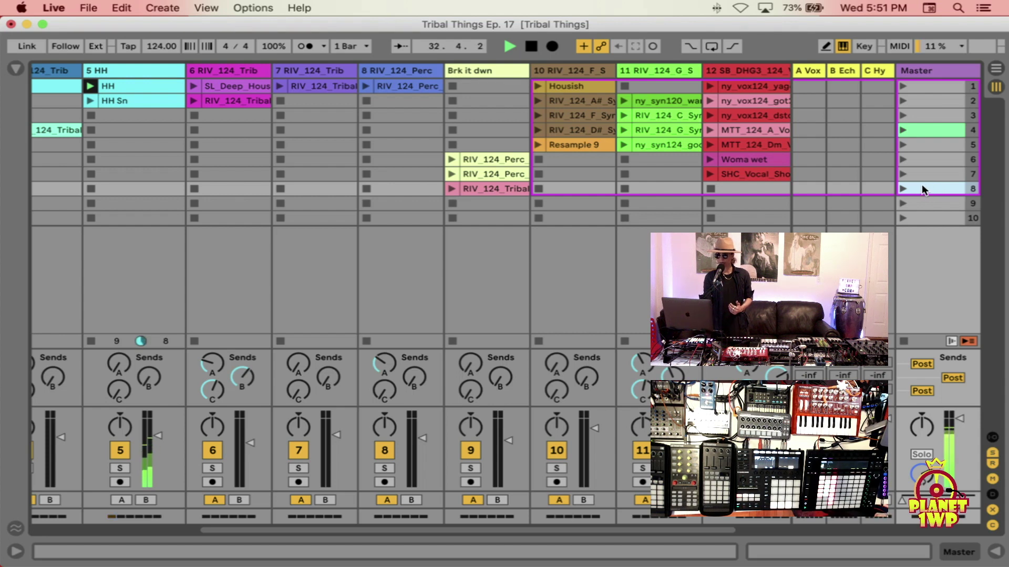
left_click(163, 8)
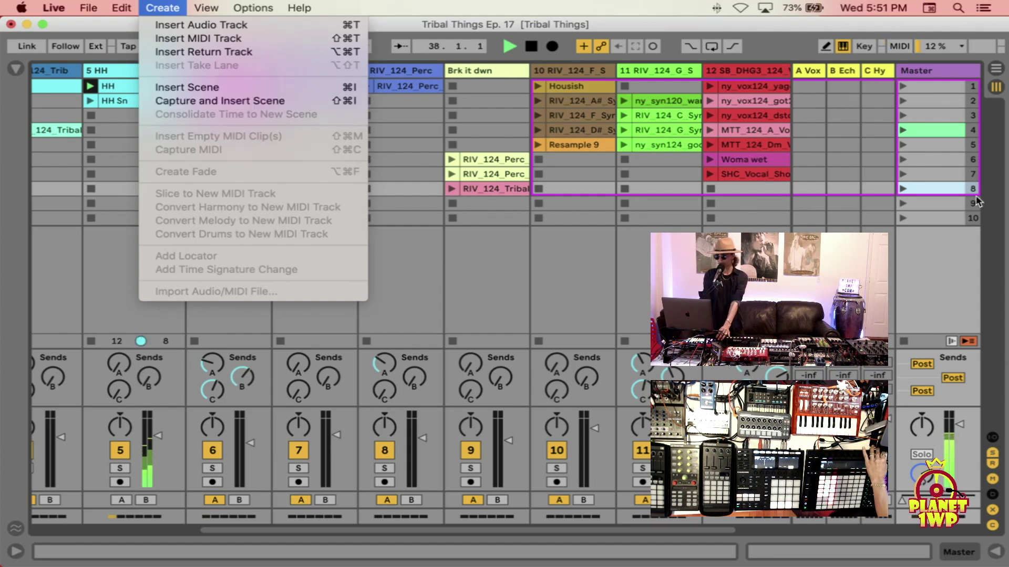
left_click(929, 185)
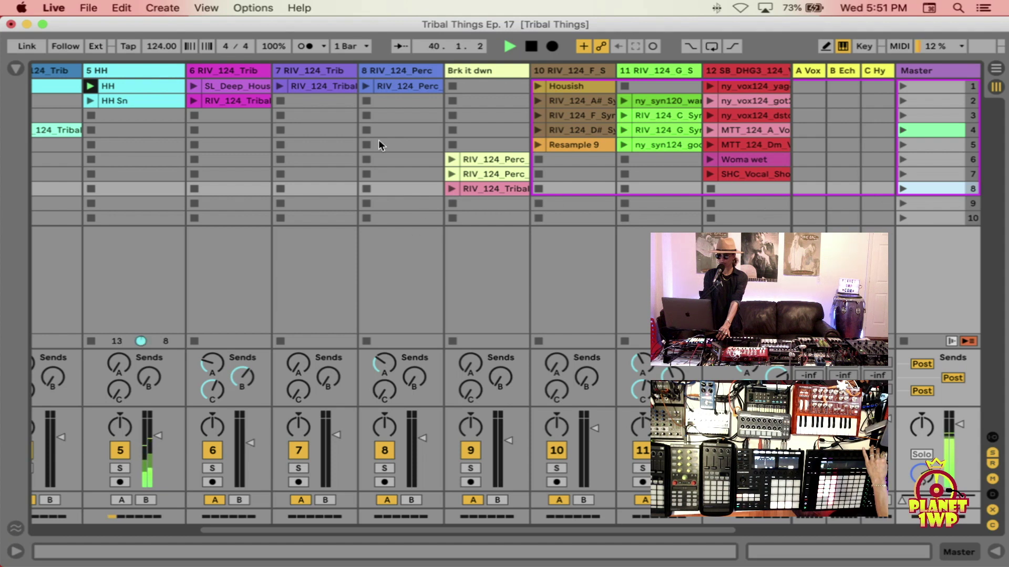
left_click(164, 7)
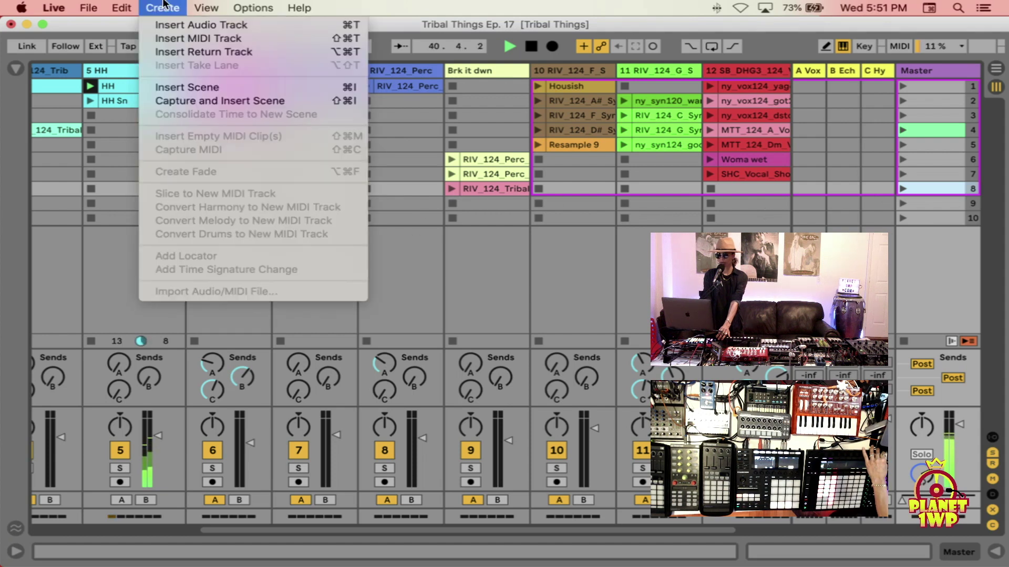
left_click(212, 102)
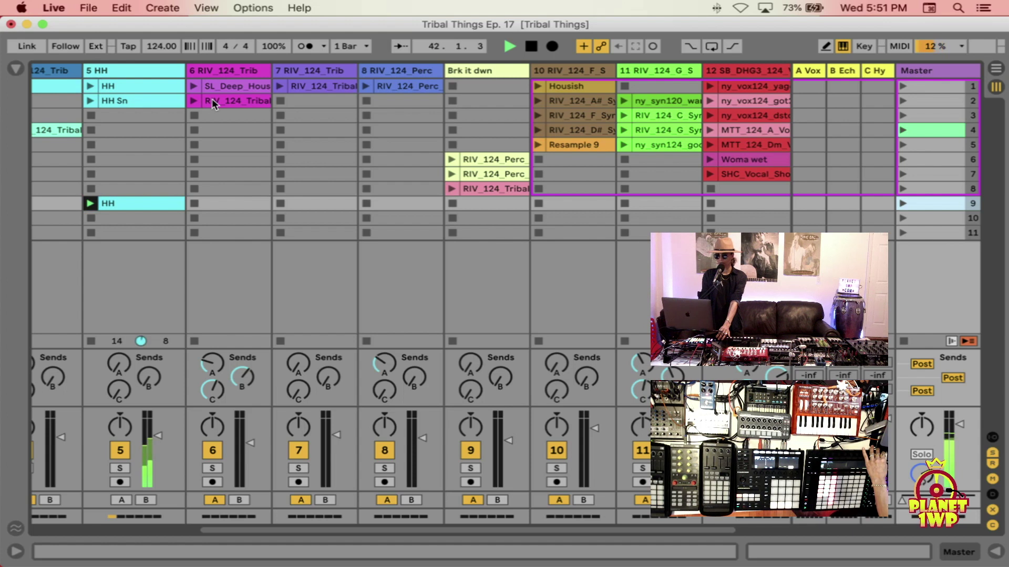
- Capture the currently playing clips into a new scene directly below scene 9
scroll(247, 232, "left", 5)
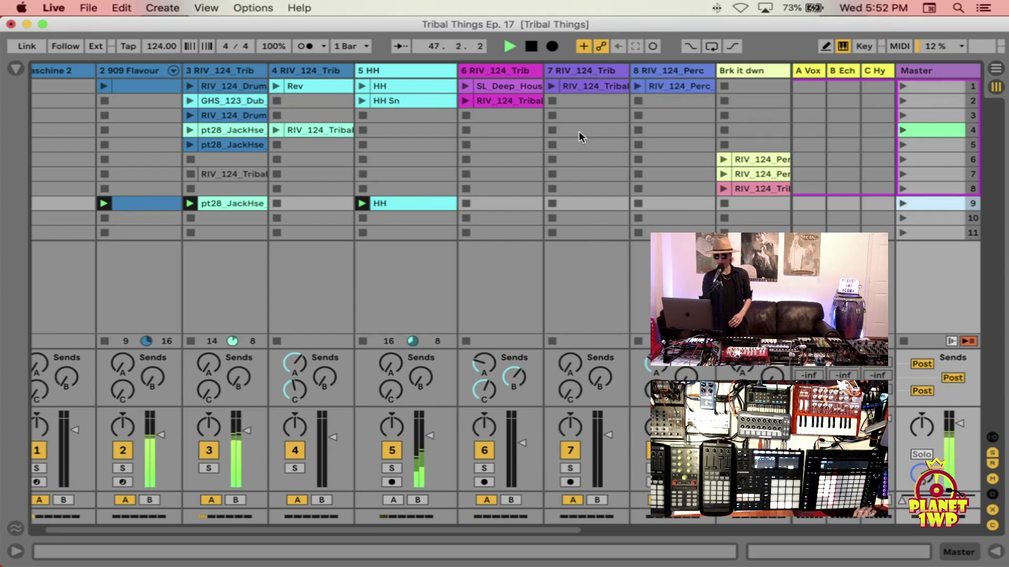
left_click(162, 8)
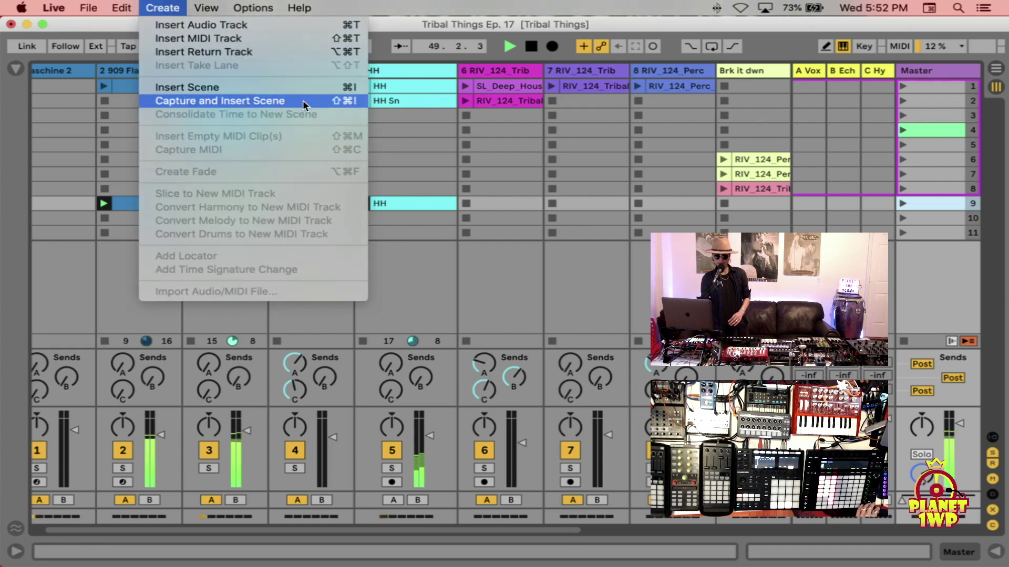
left_click(317, 3)
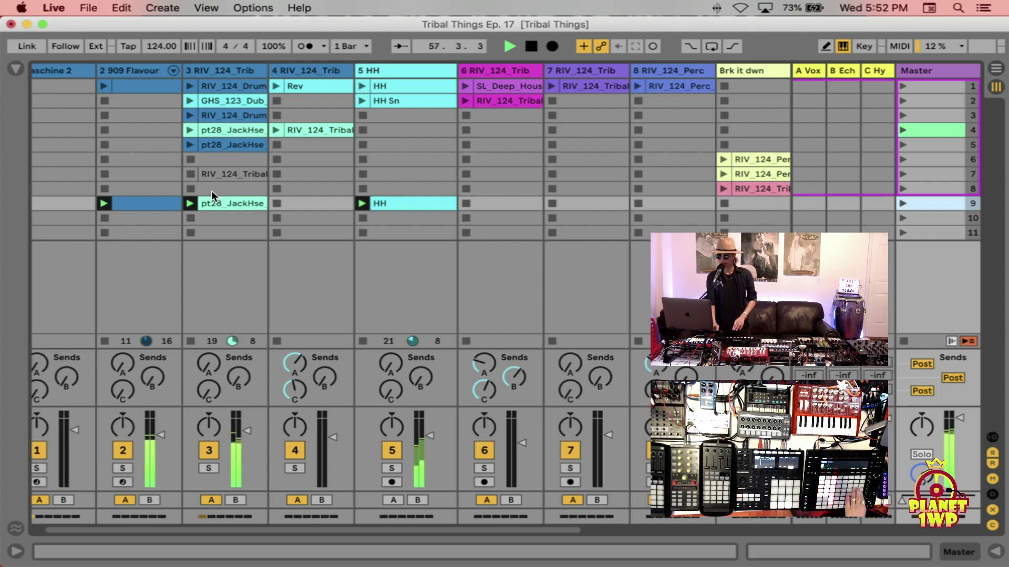
left_click(163, 8)
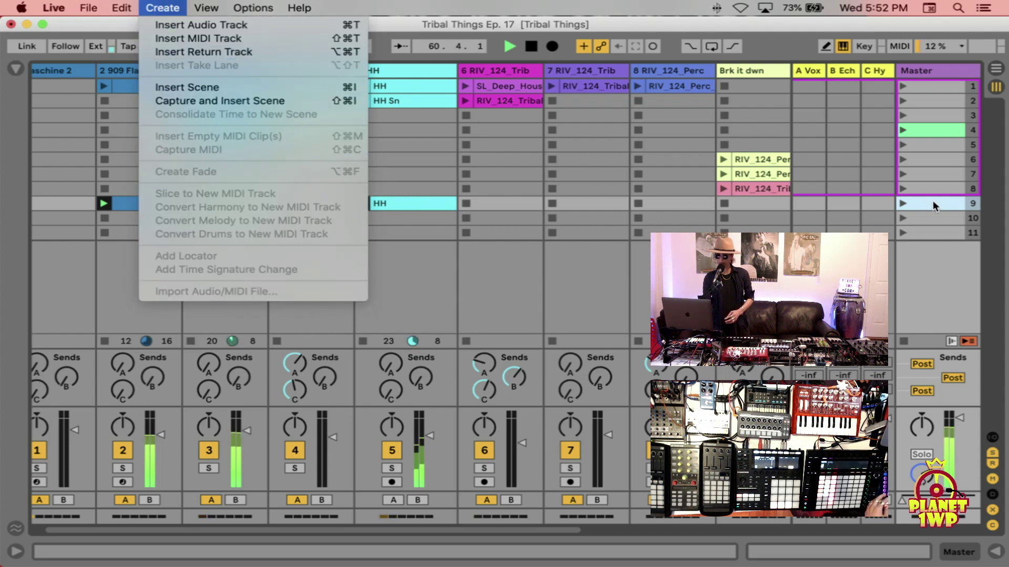
left_click(317, 99)
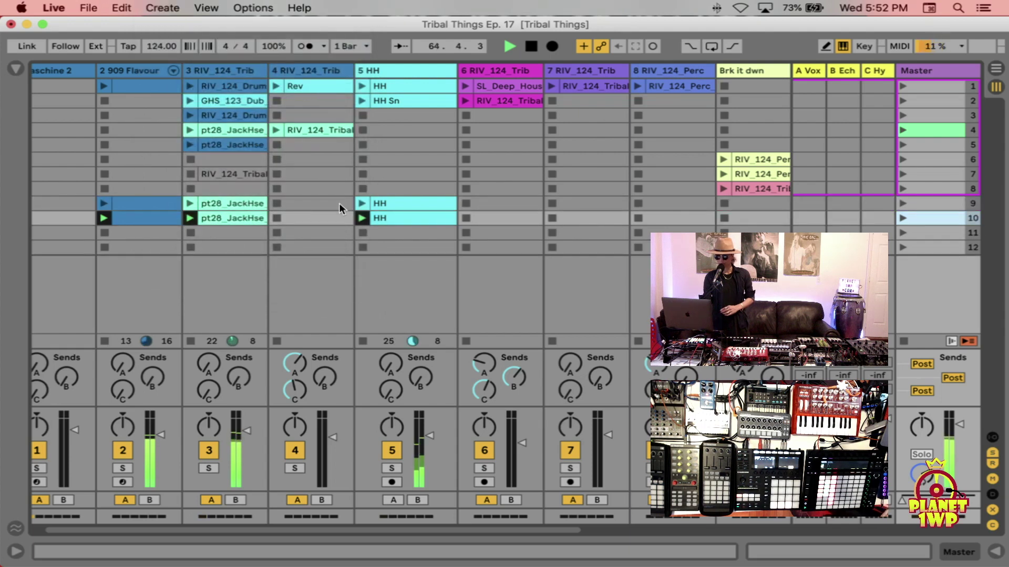
- Check the captured clips in scene 10, and capture the current playing combination as a new scene below it
scroll(588, 251, "right", 10)
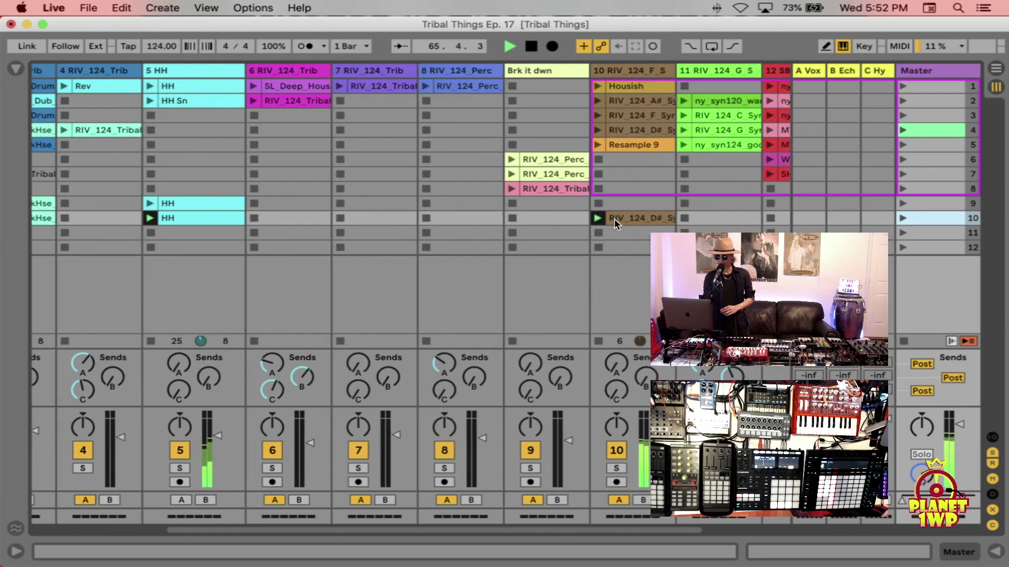
scroll(619, 221, "left", 6)
scroll(619, 220, "left", 2)
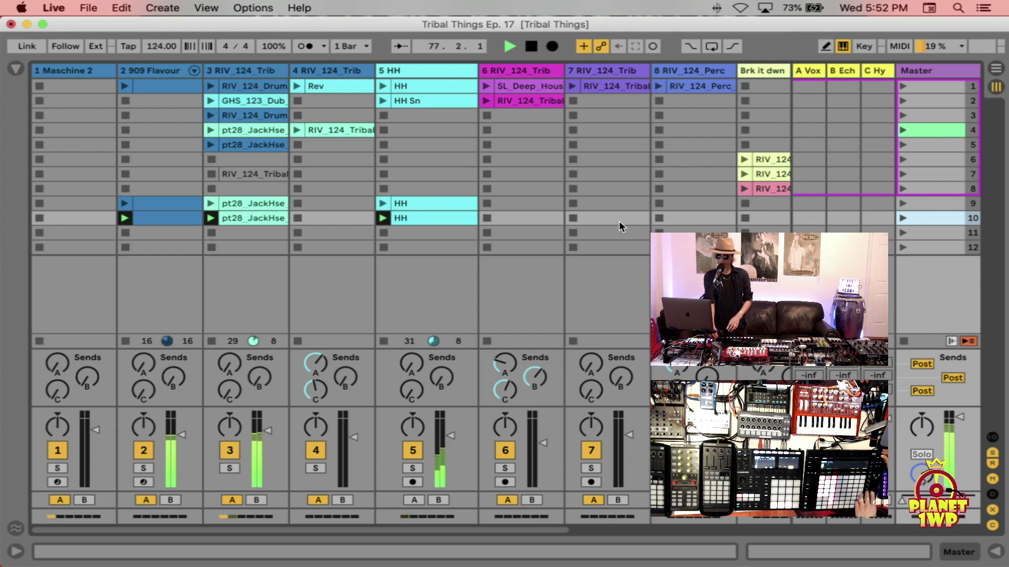
left_click(168, 6)
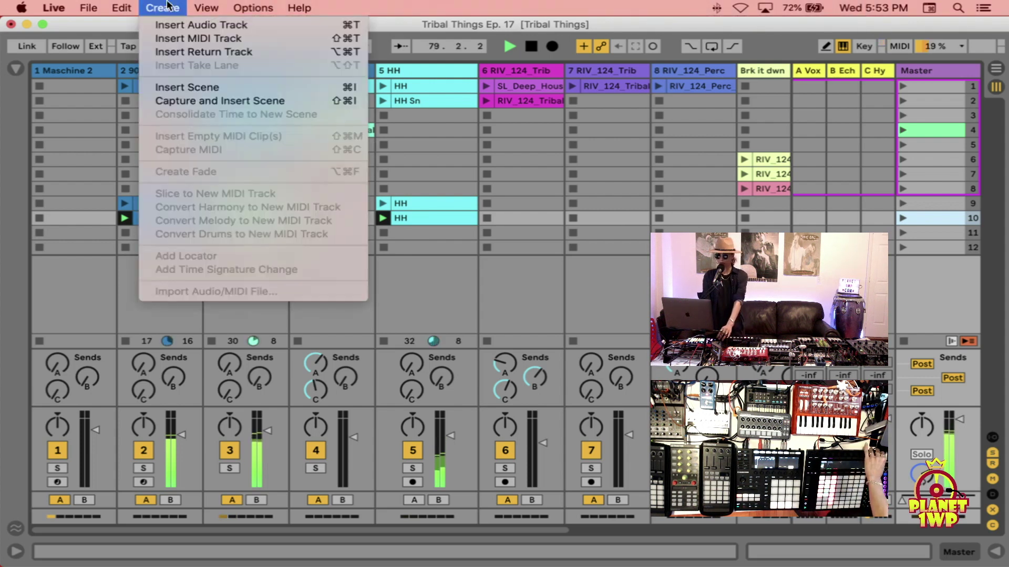
left_click(238, 103)
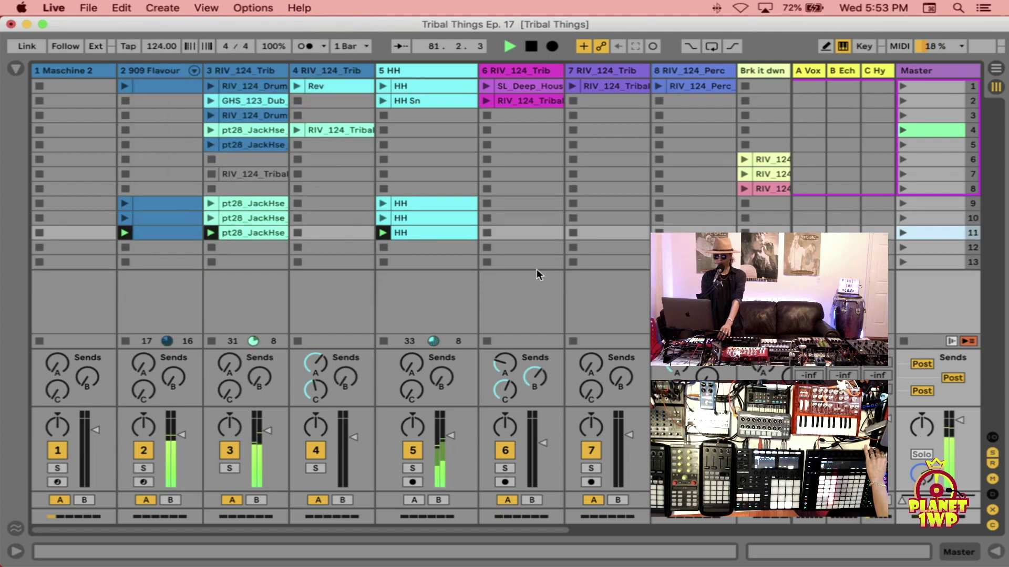
- Review the clips in scene 11 and capture the playing clips into another new scene beneath it
scroll(536, 269, "right", 10)
scroll(575, 249, "left", 10)
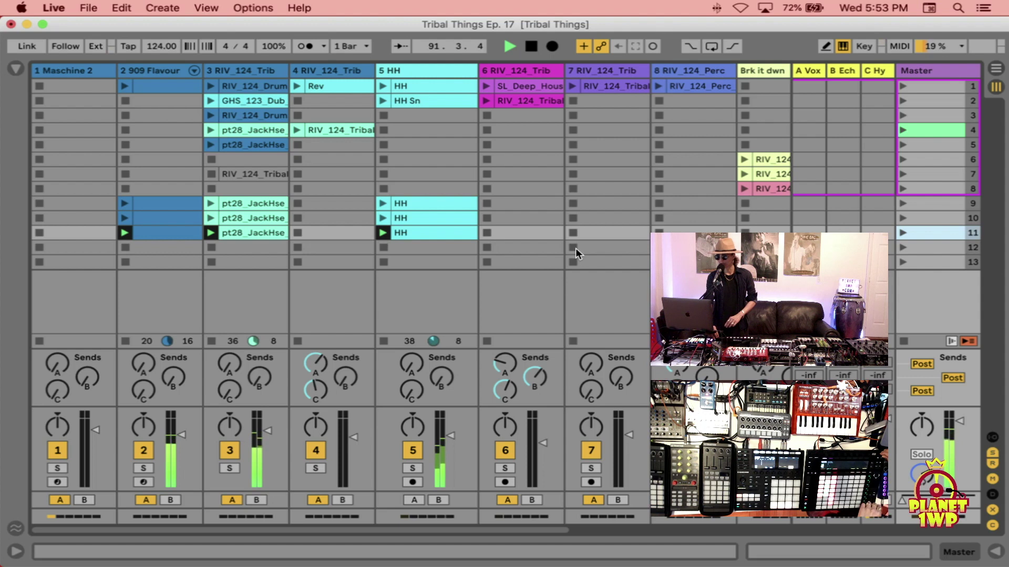
left_click(162, 8)
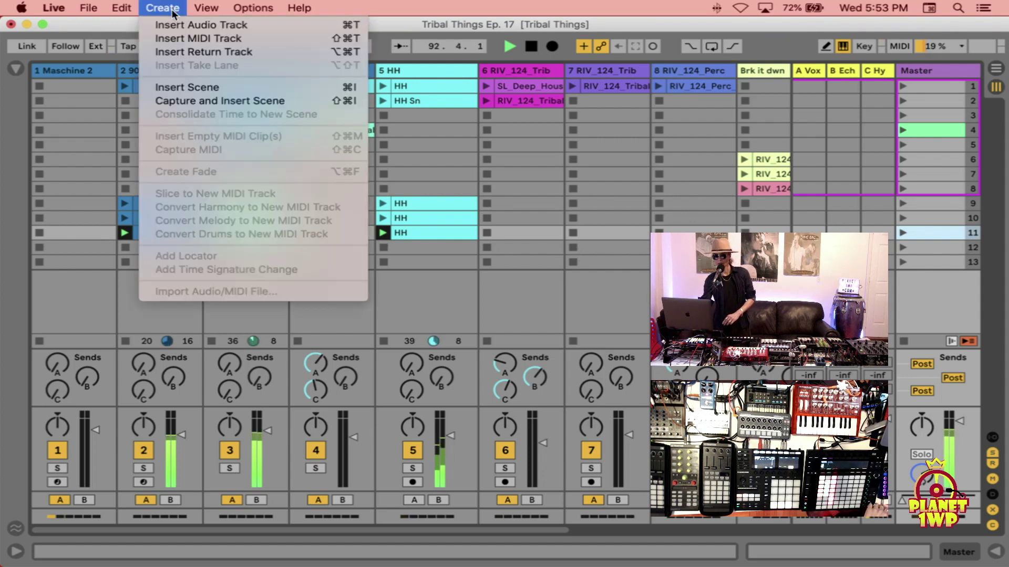
left_click(197, 102)
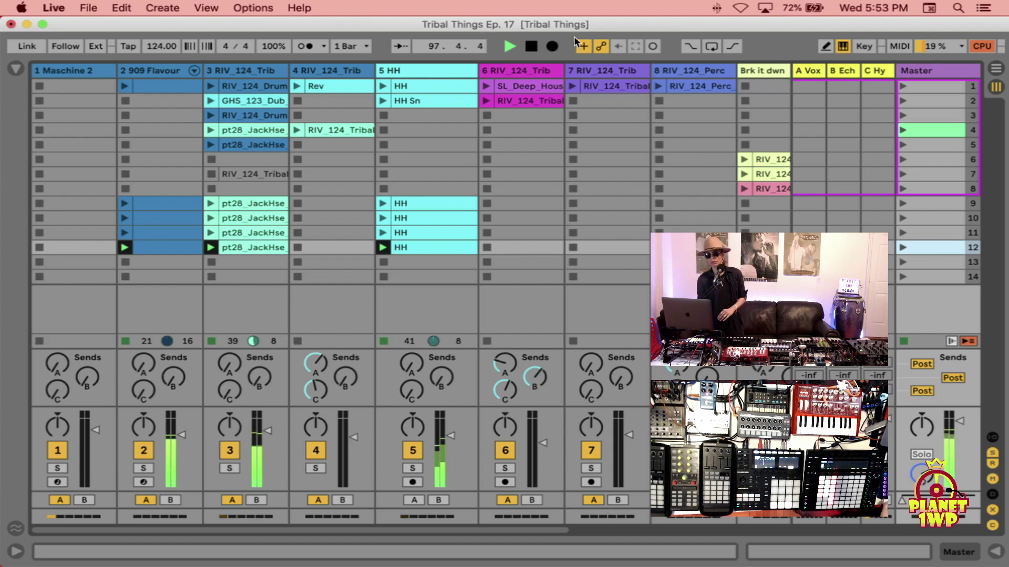
- Stop playback and return to the start, and launch the captured scenes 9, 10, 11 and 12 in order
left_click(530, 46)
left_click(530, 46)
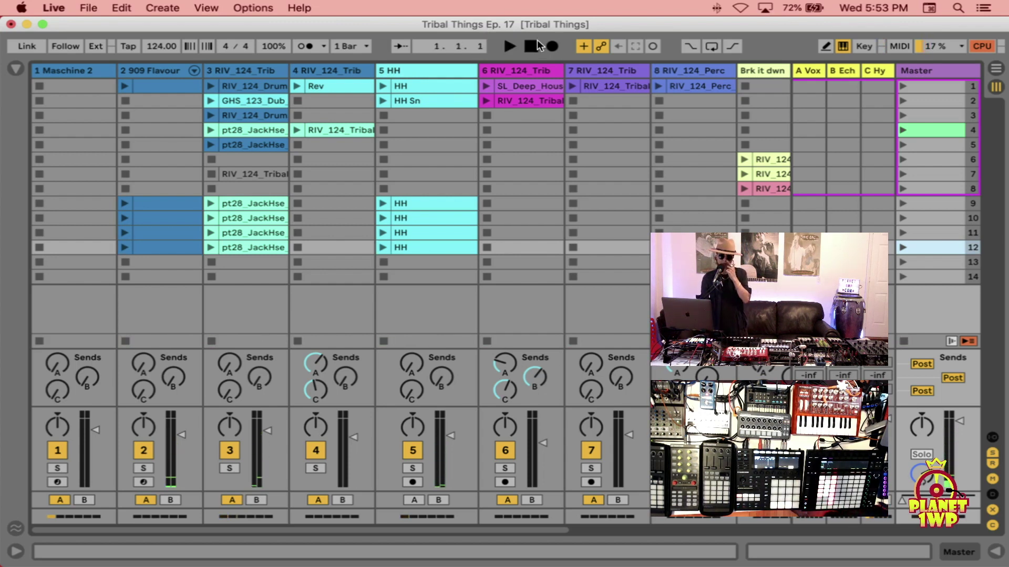
left_click(939, 204)
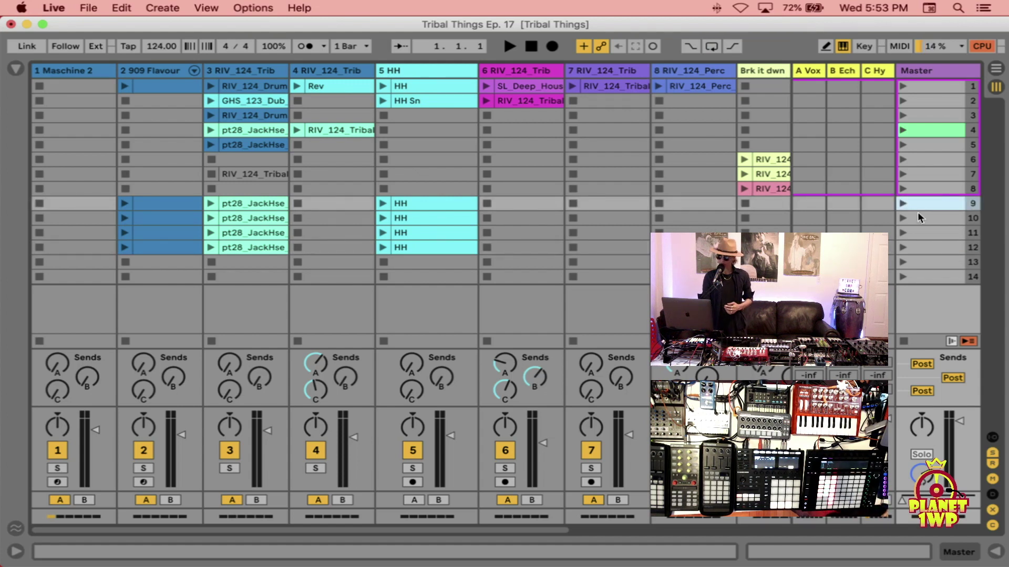
left_click(903, 203)
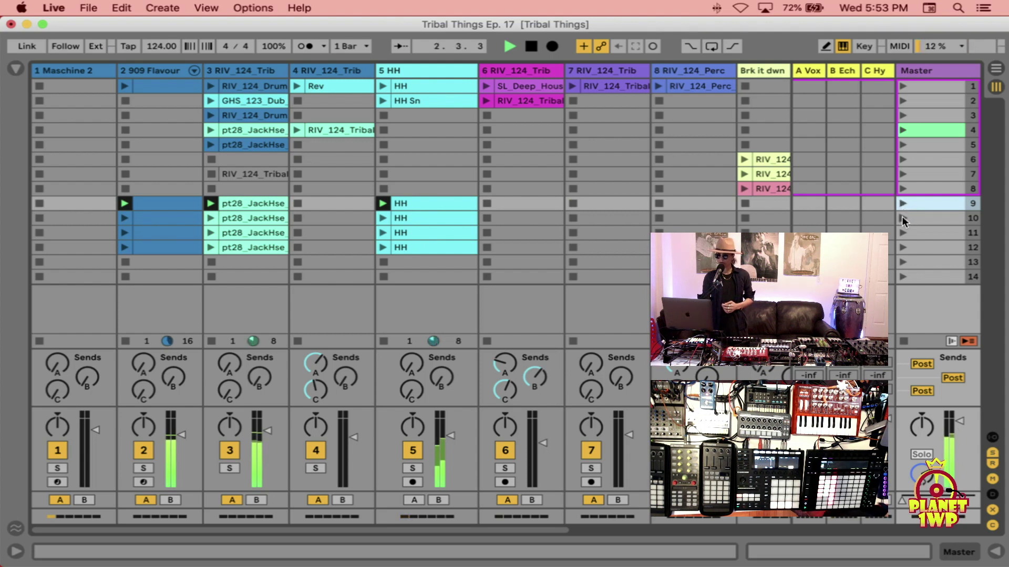
left_click(902, 219)
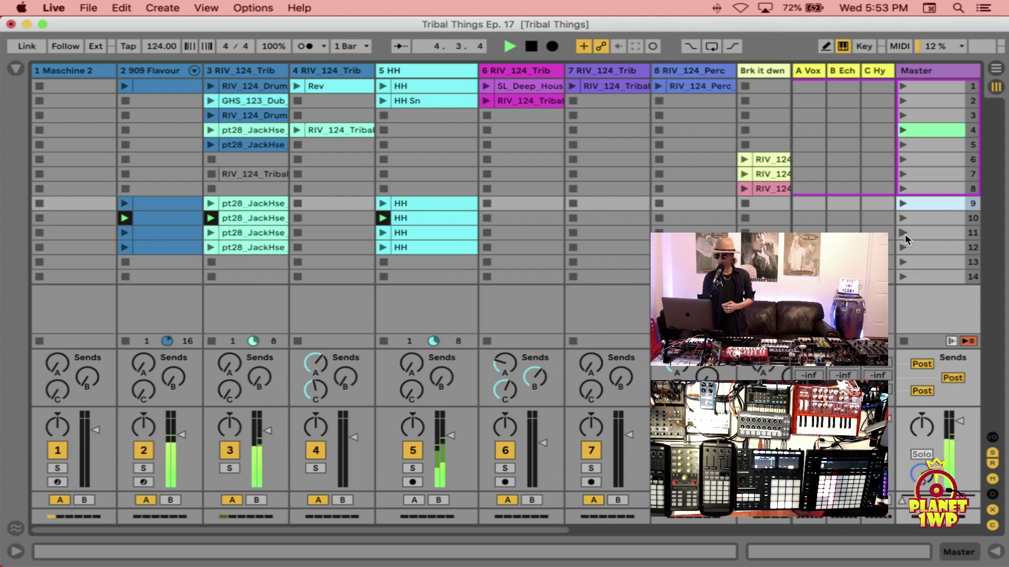
left_click(903, 232)
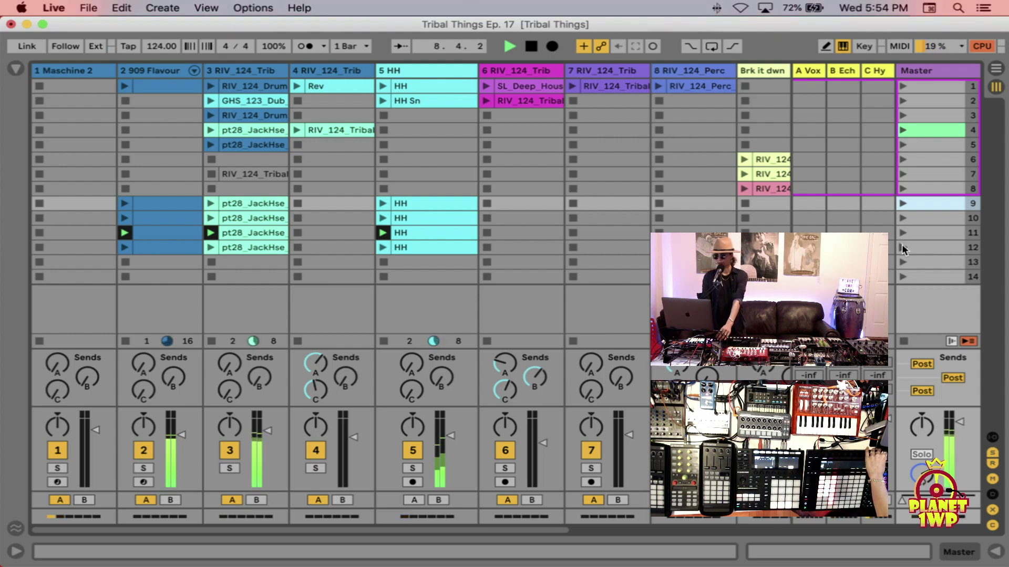
left_click(902, 245)
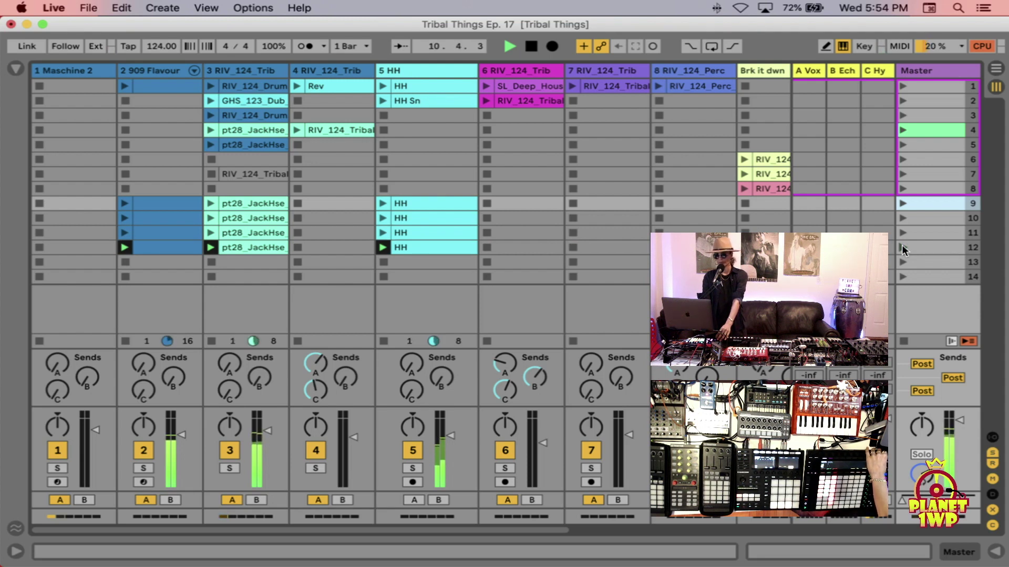
- Select scene 12 in the Master track and stop playback
left_click(922, 246)
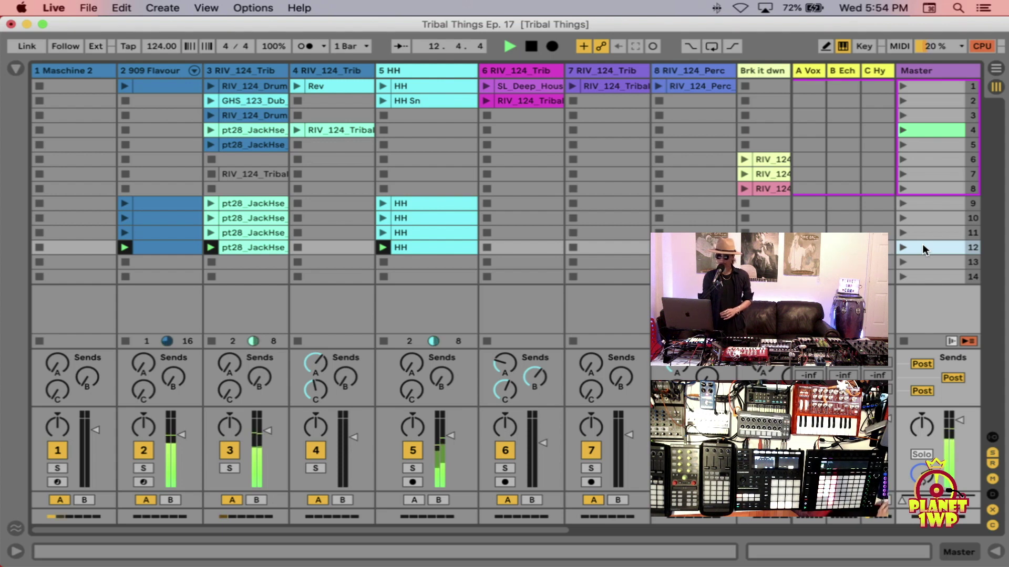
key("space")
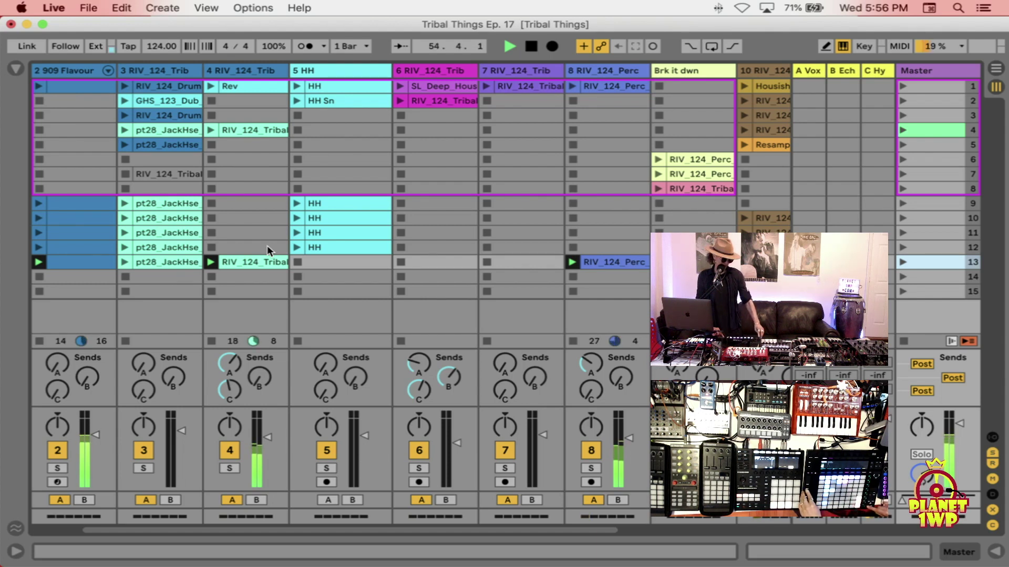
- Capture the playing clip combinations as new scenes 14, 15 and 16, checking the clips across the tracks in between
key("super+shift+i")
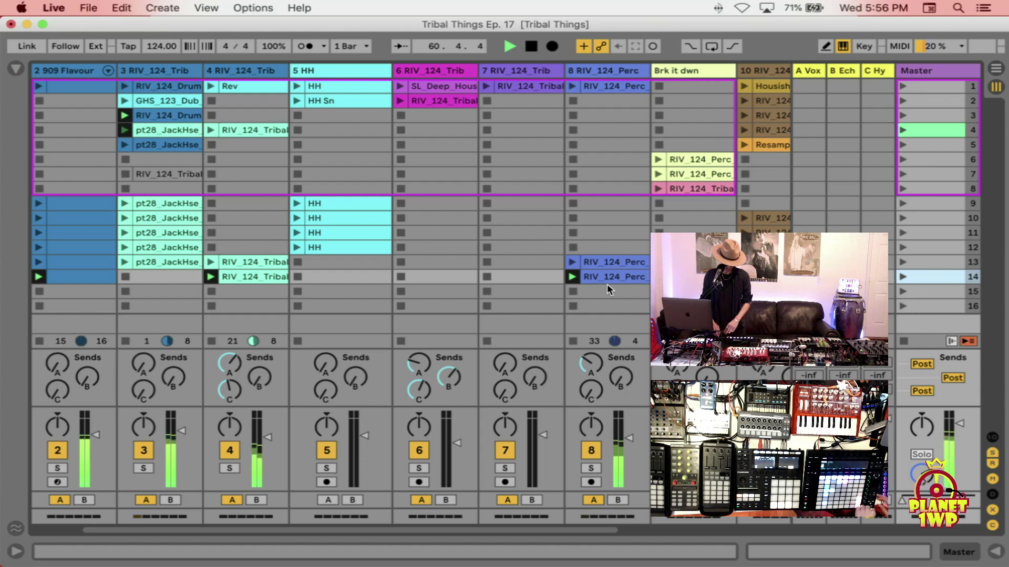
scroll(607, 289, "right", 5)
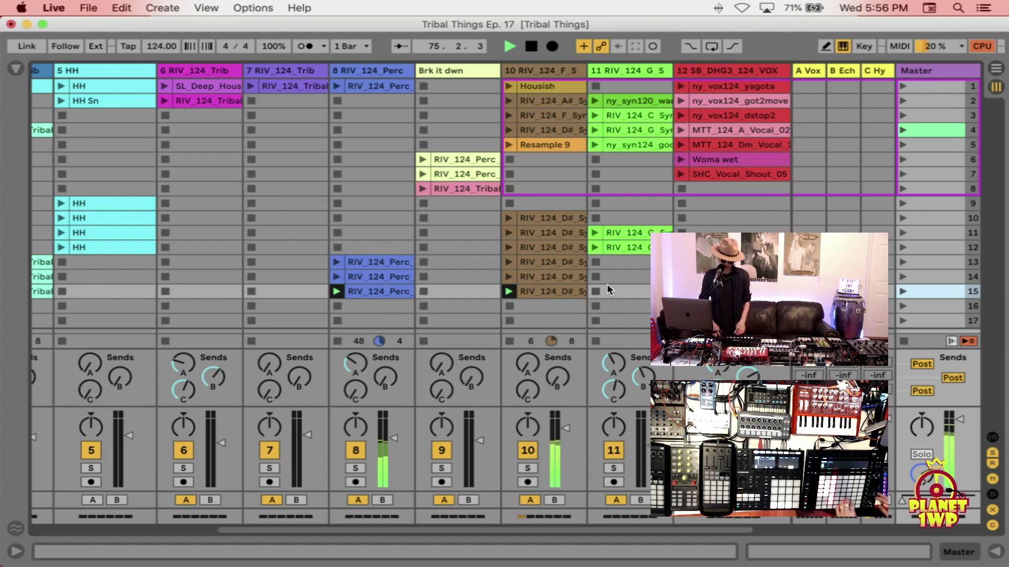
scroll(607, 284, "left", 3)
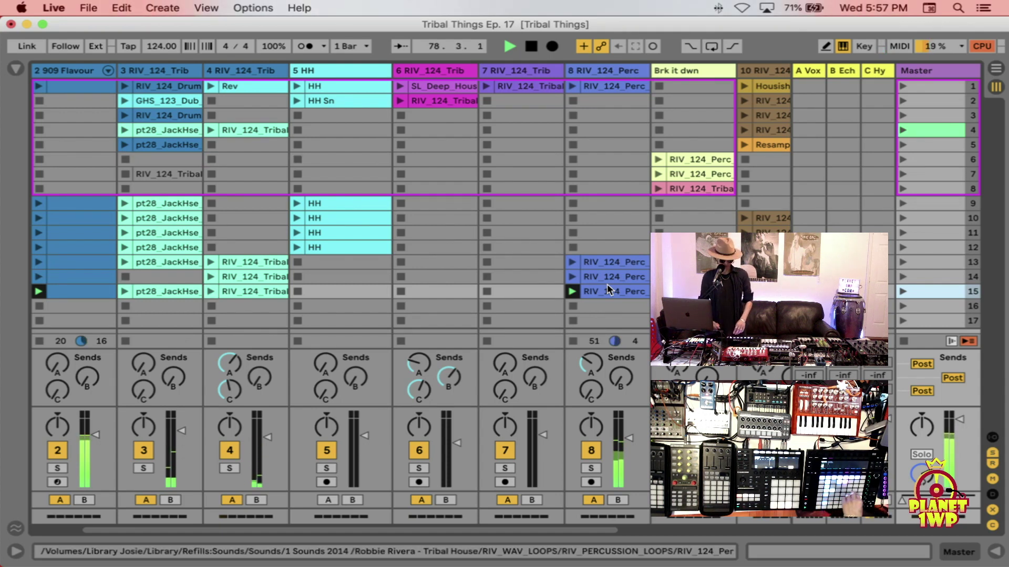
scroll(606, 283, "right", 3)
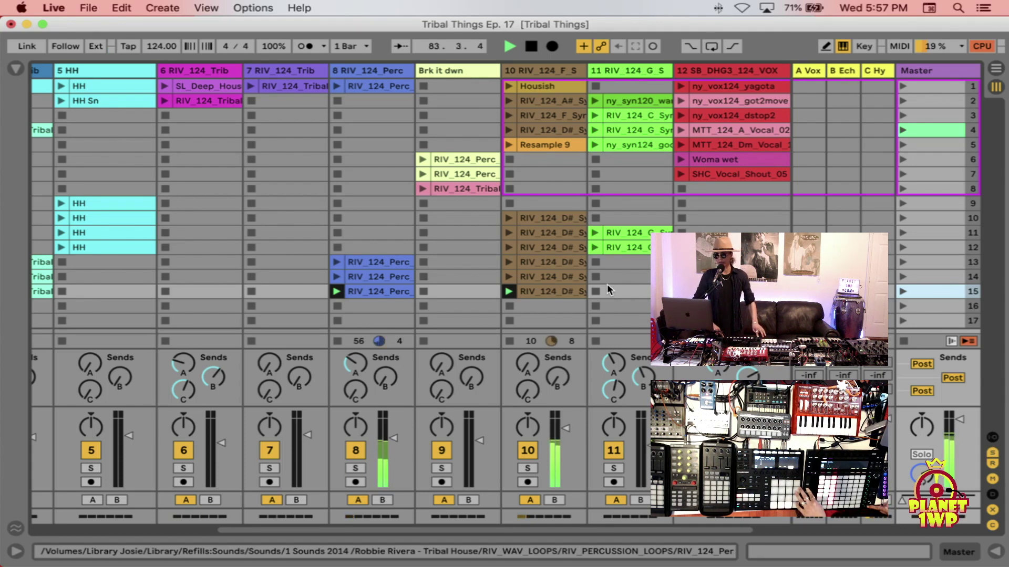
key("super+shift+i")
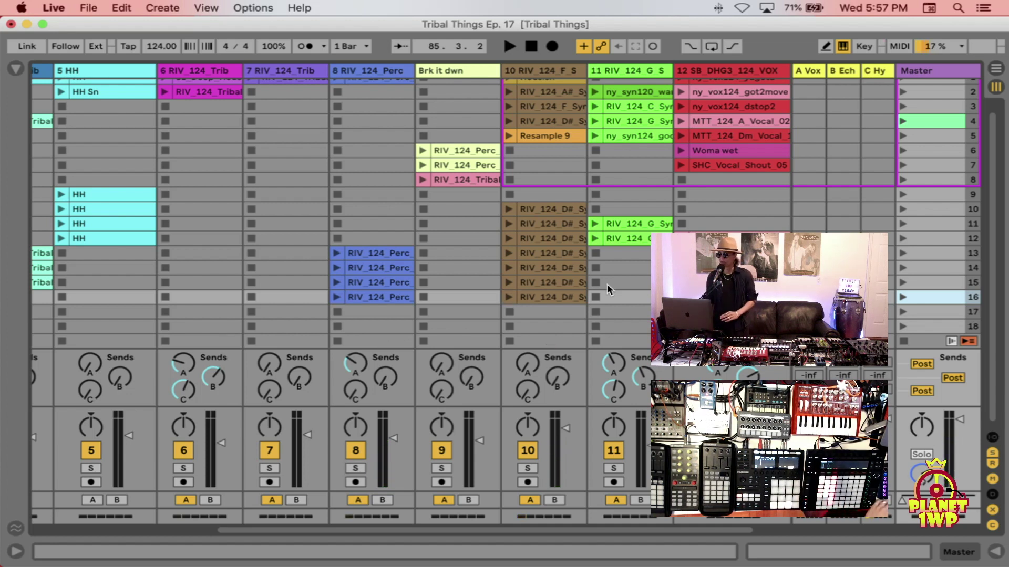
- Rename scene 9 as Intro and scene 10 as Verse in the Master track
left_click(926, 195)
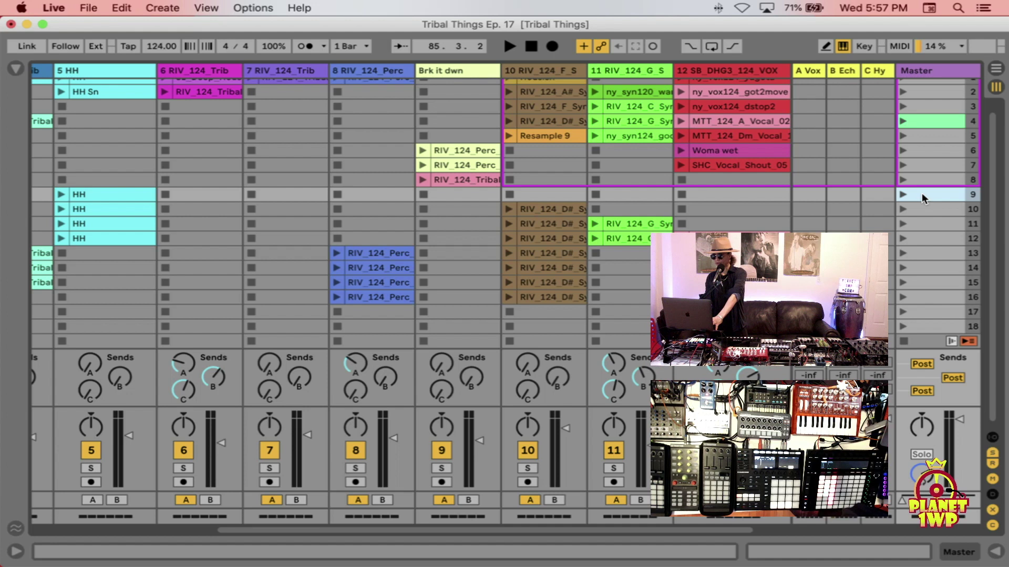
key("super+r")
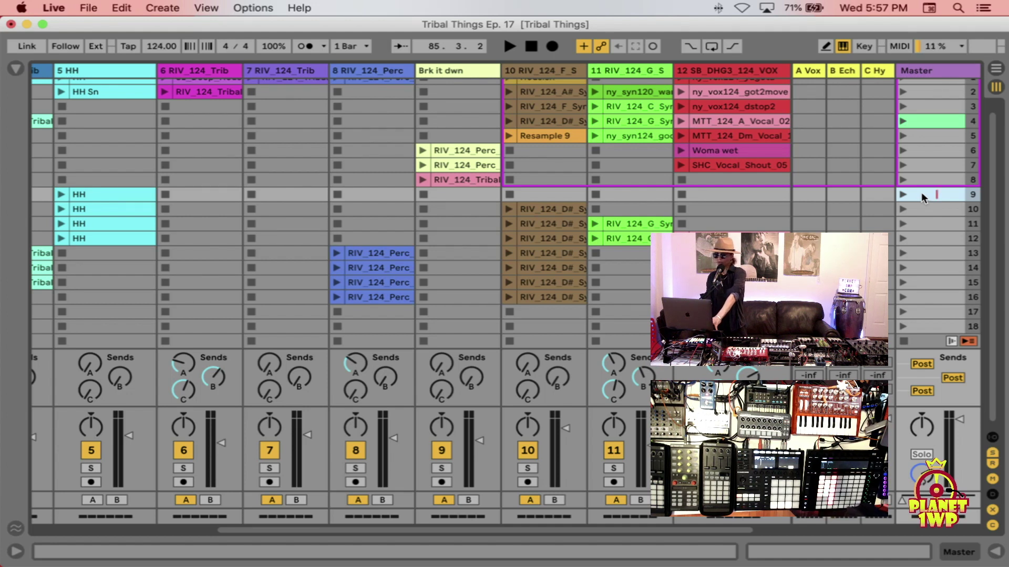
type("Intro")
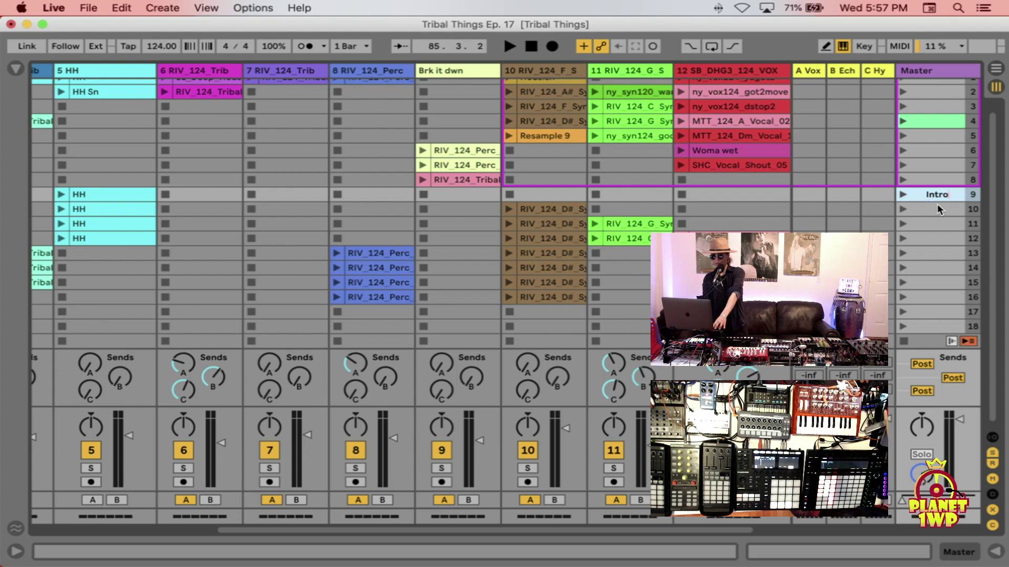
left_click(937, 207)
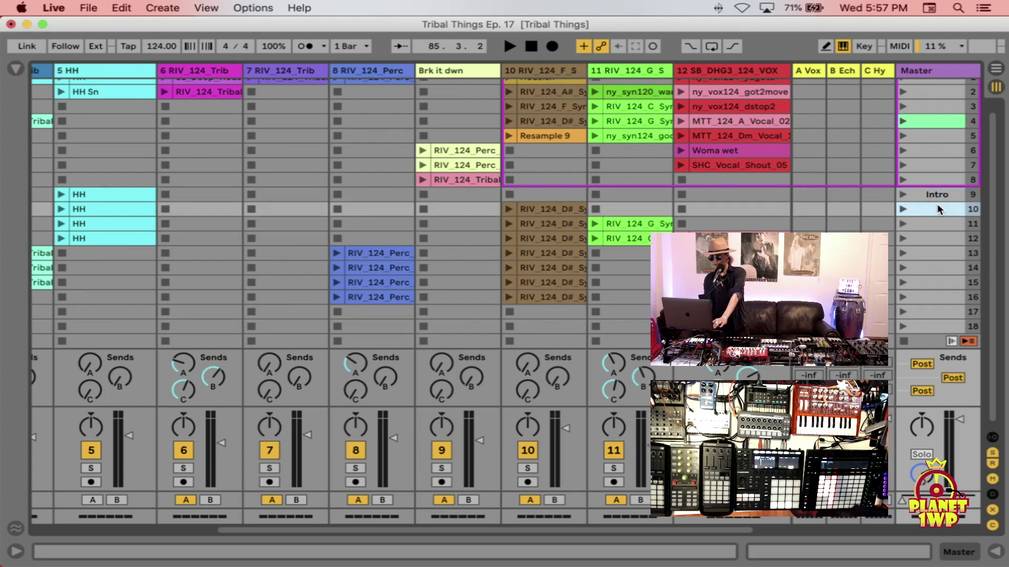
key("super+r")
type("Verse")
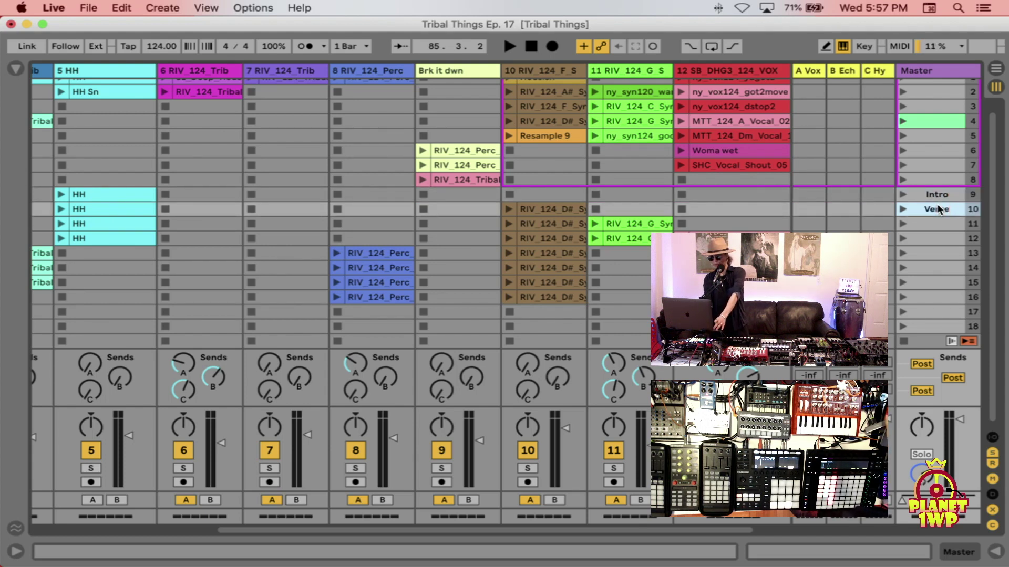
- Rename scene 11 as Chorus and scene 12 as Verse 2
key("Tab")
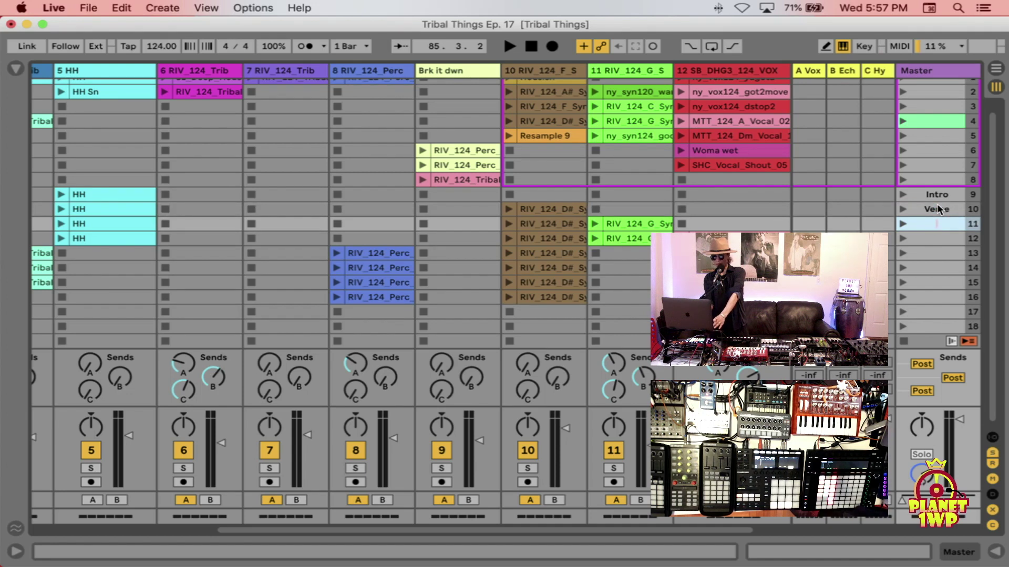
type("Cho")
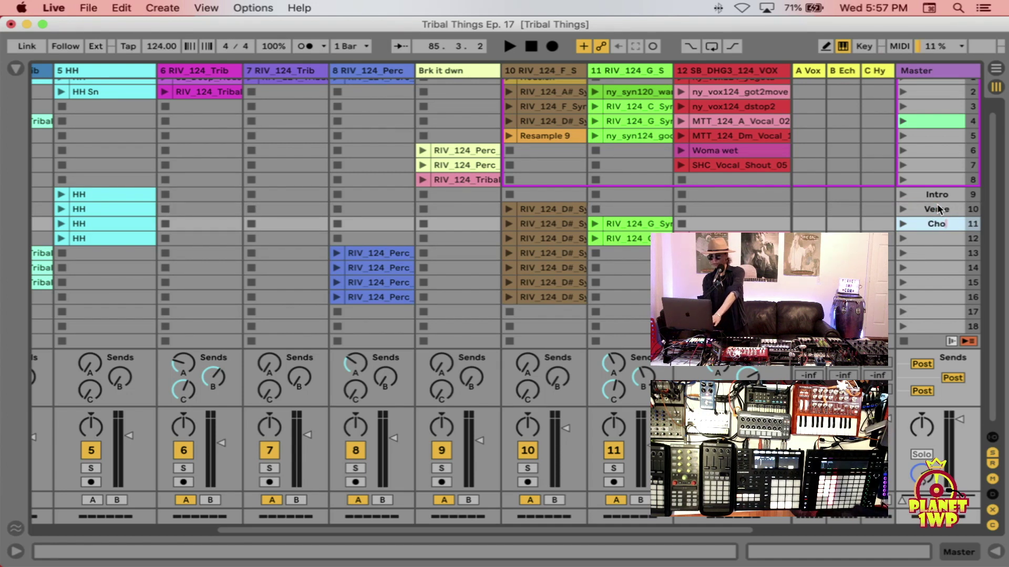
type("rus")
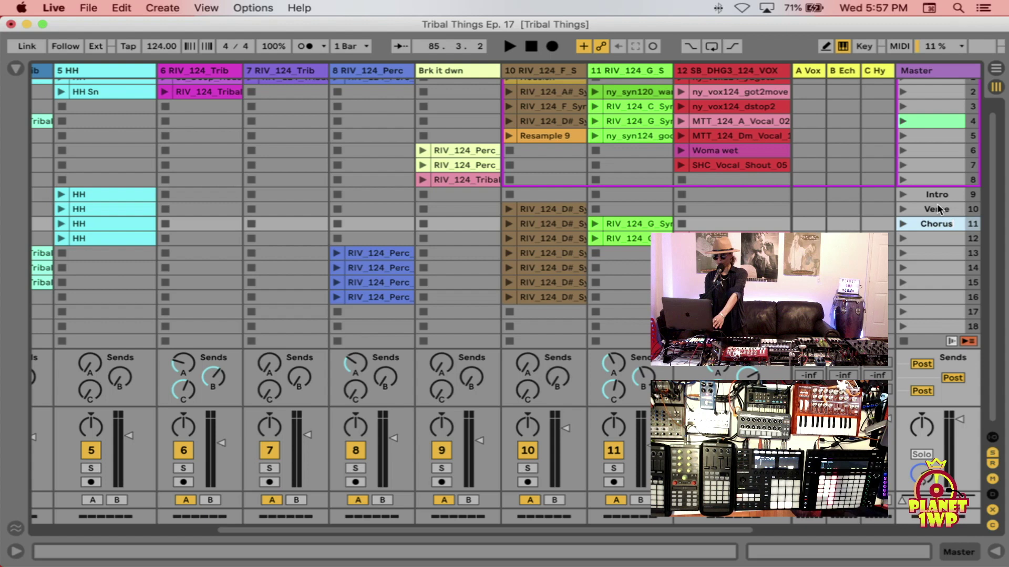
key("Tab")
type("Verse")
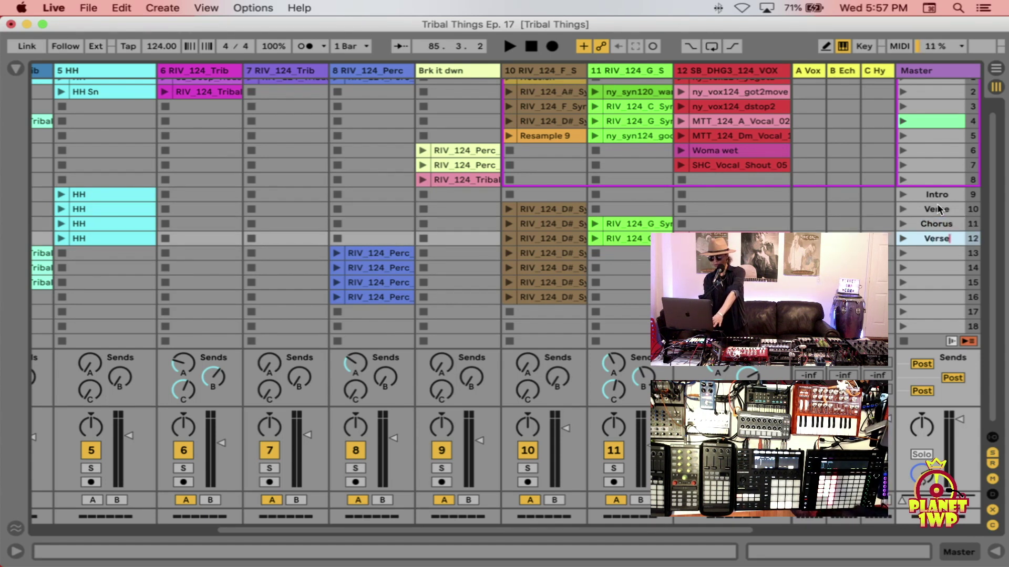
type(" 2")
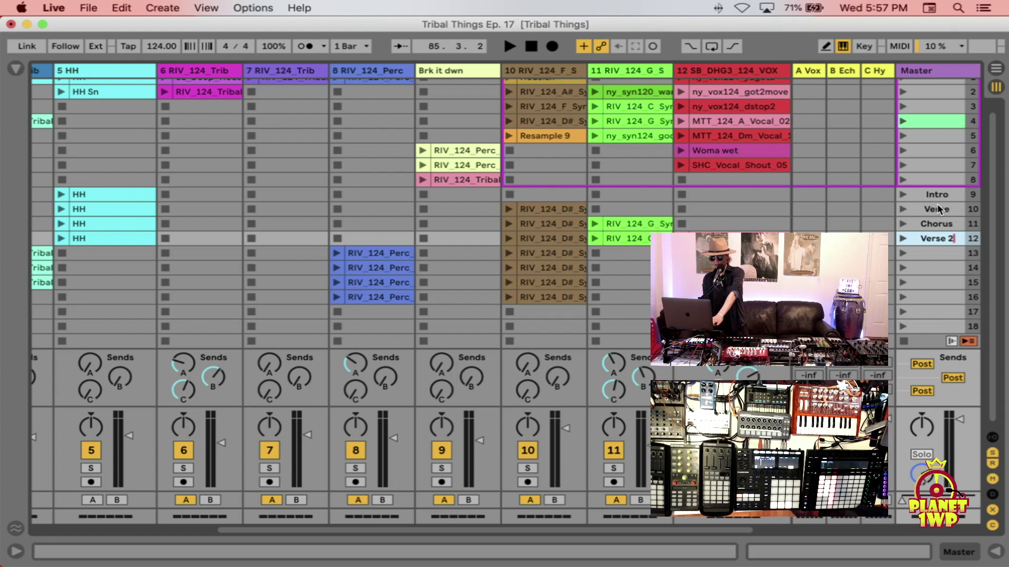
- Rename scene 13 as Brk and confirm the name by selecting scene 14
key("Tab")
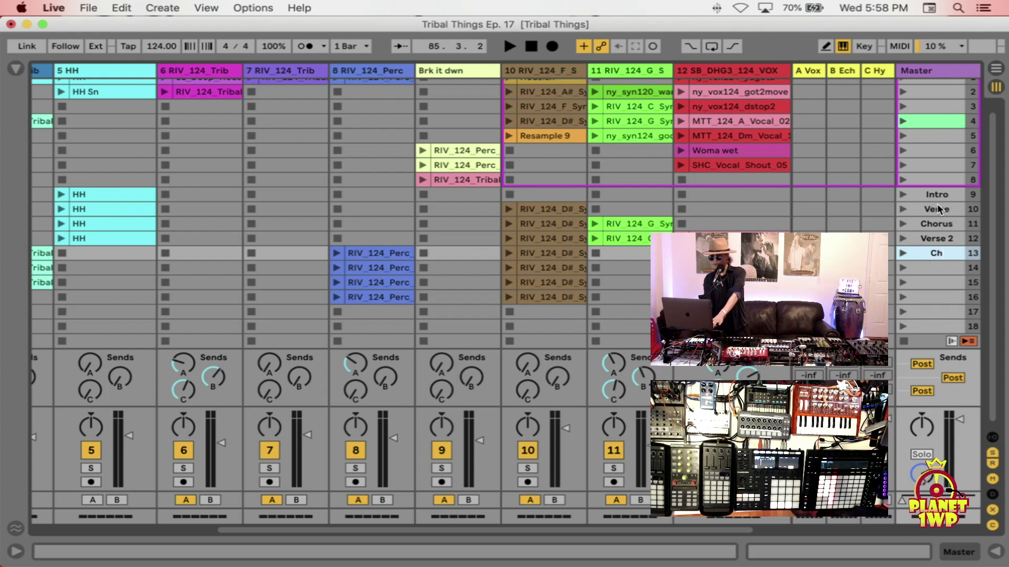
type("Brk")
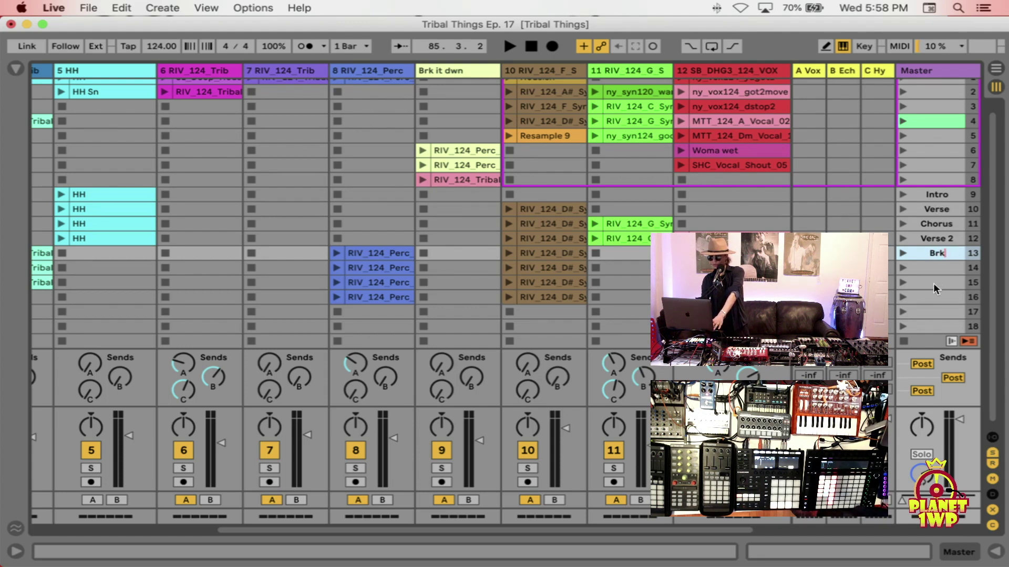
left_click(931, 266)
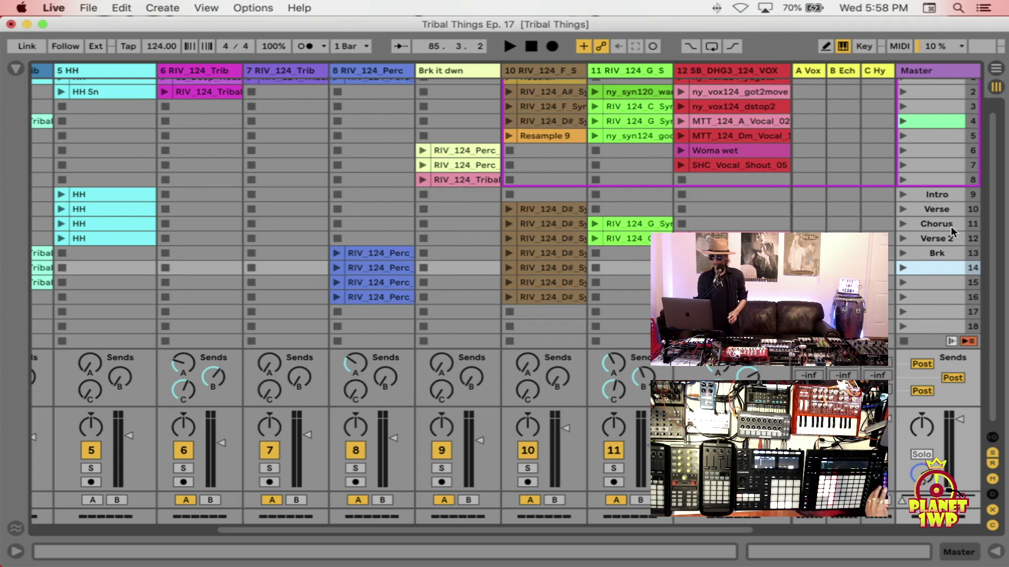
- Select the Intro scene, audition the named scenes through to Brk, and stop playback
left_click(933, 198)
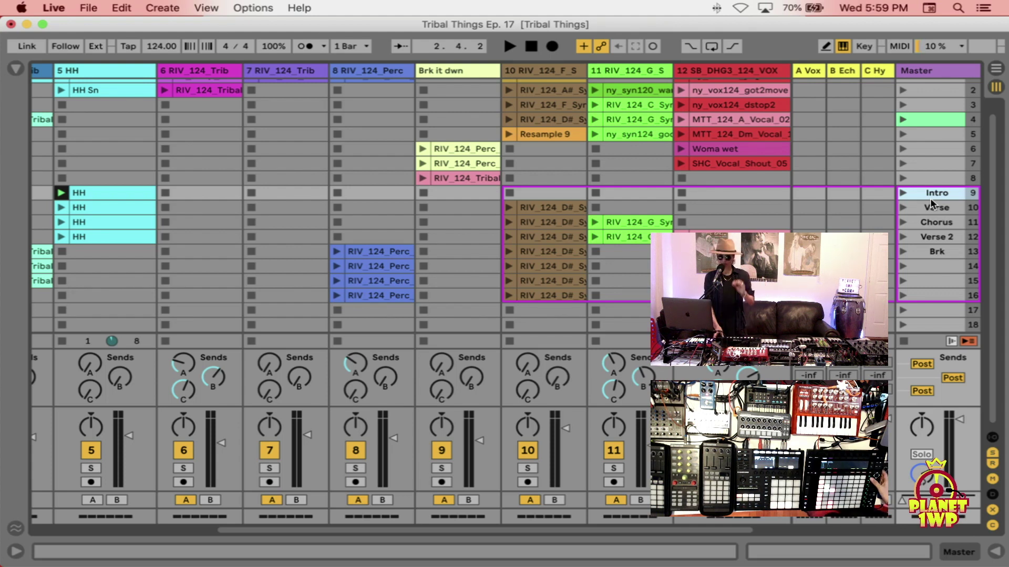
key("space")
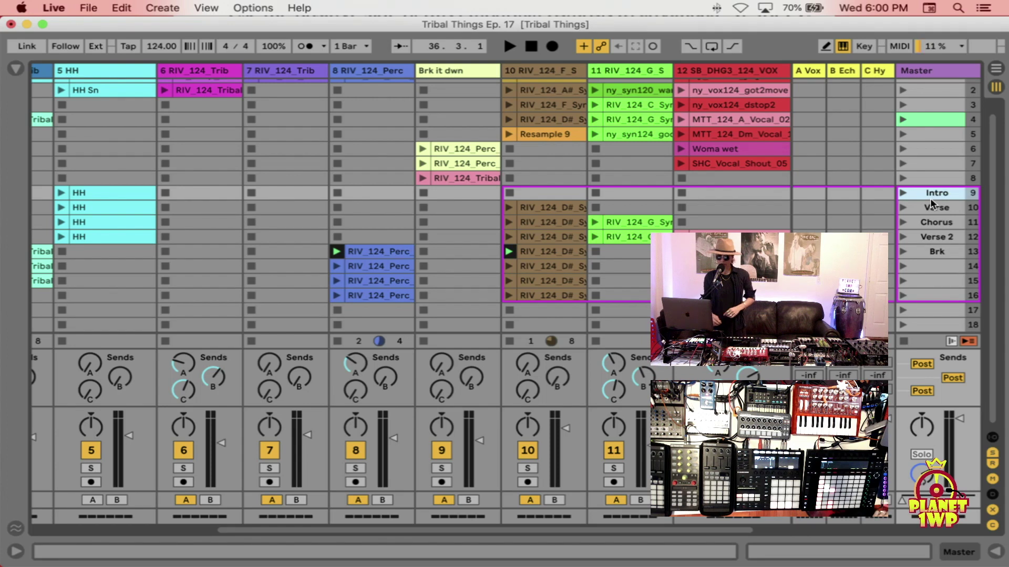
- Show the Arrangement View and hide the browser and the detail view to enlarge the timeline
key("Tab")
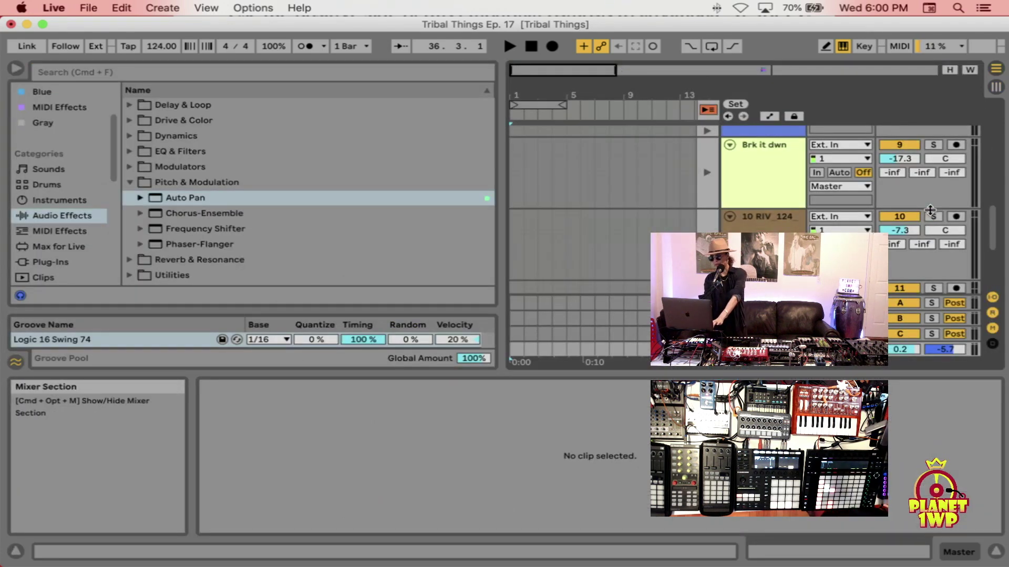
key("super+alt+b")
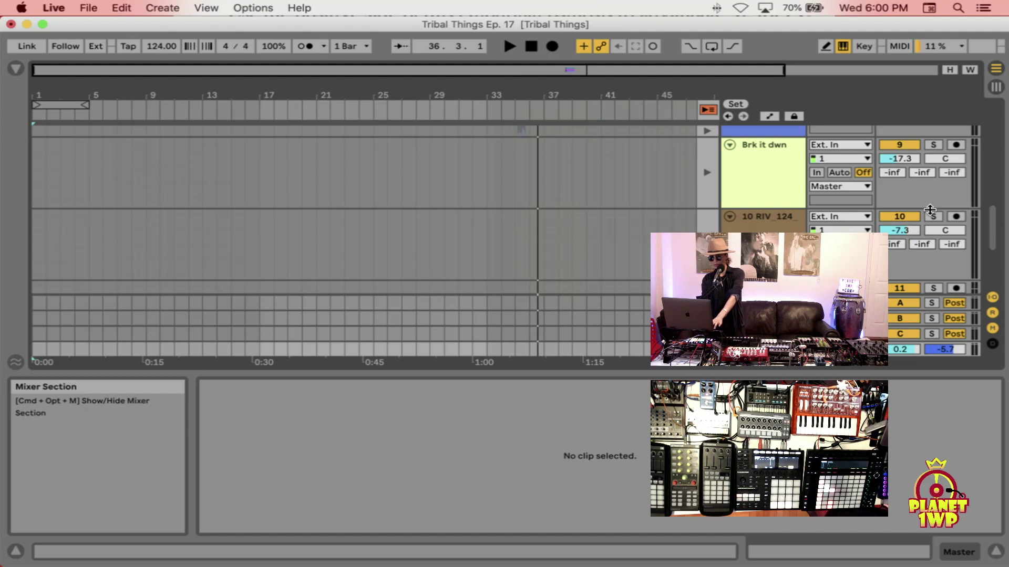
key("super+alt+l")
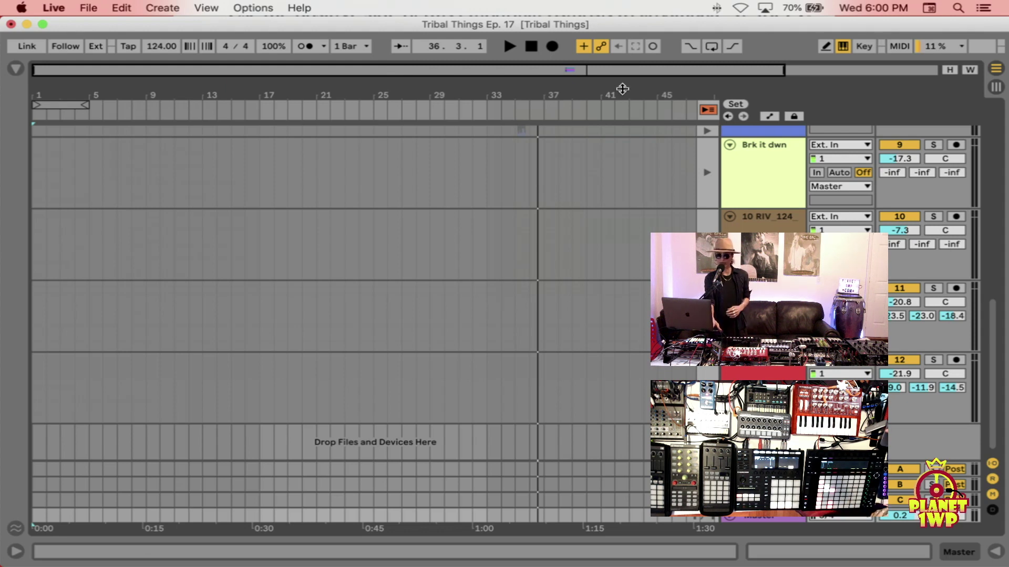
- Return to Session View, reset the song position to 1.1.1, and stop all clips
key("Tab")
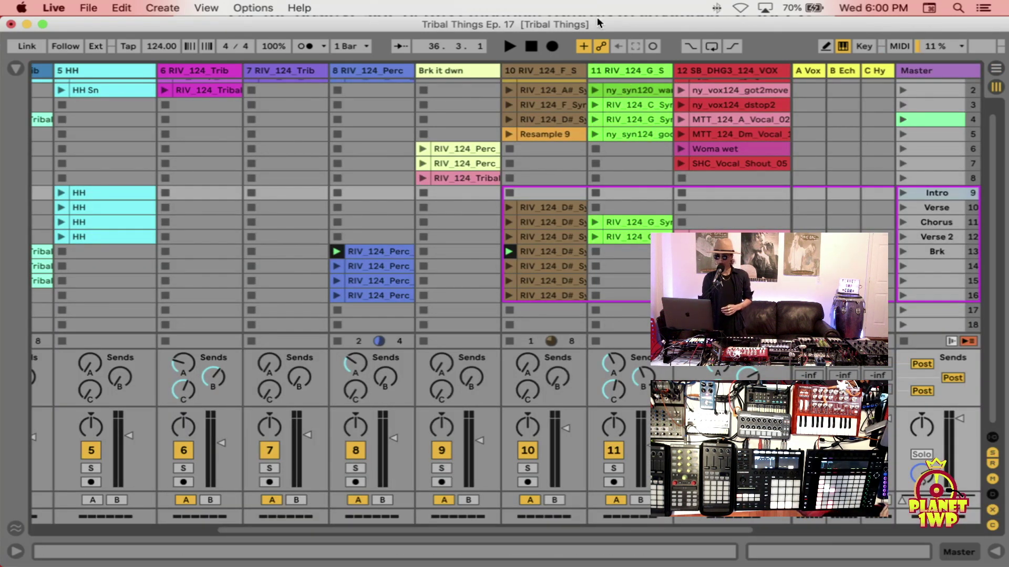
left_click(531, 49)
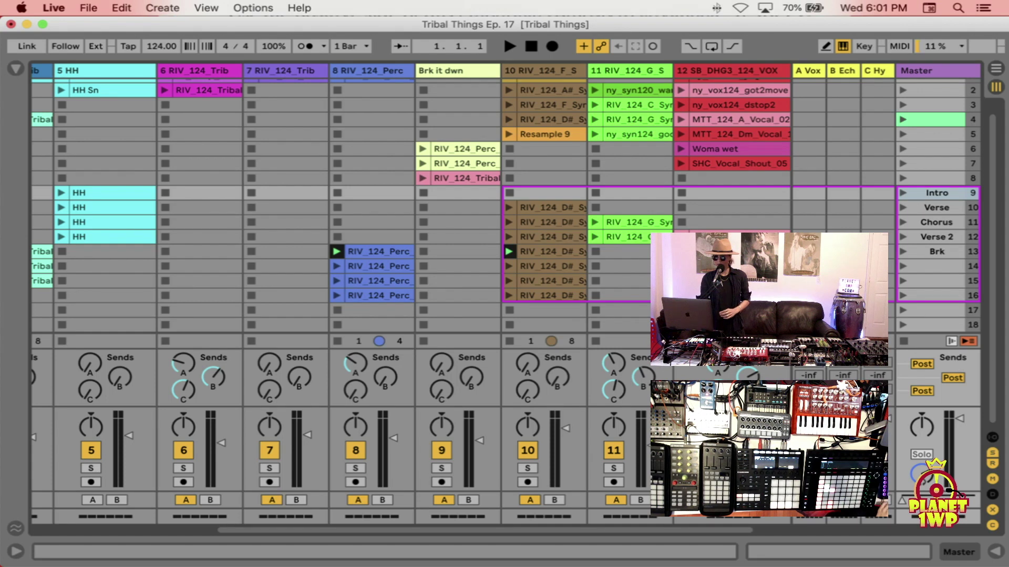
left_click(905, 341)
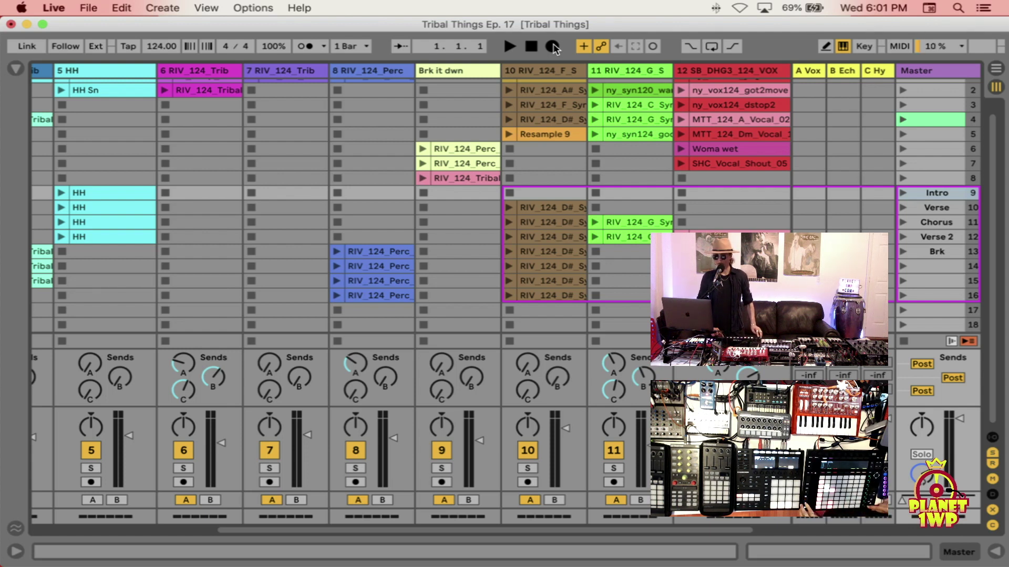
- Record a scene performance into the Arrangement starting with Intro, view the recorded clips on the zoomed-out timeline, and stop recording
left_click(553, 47)
left_click(936, 194)
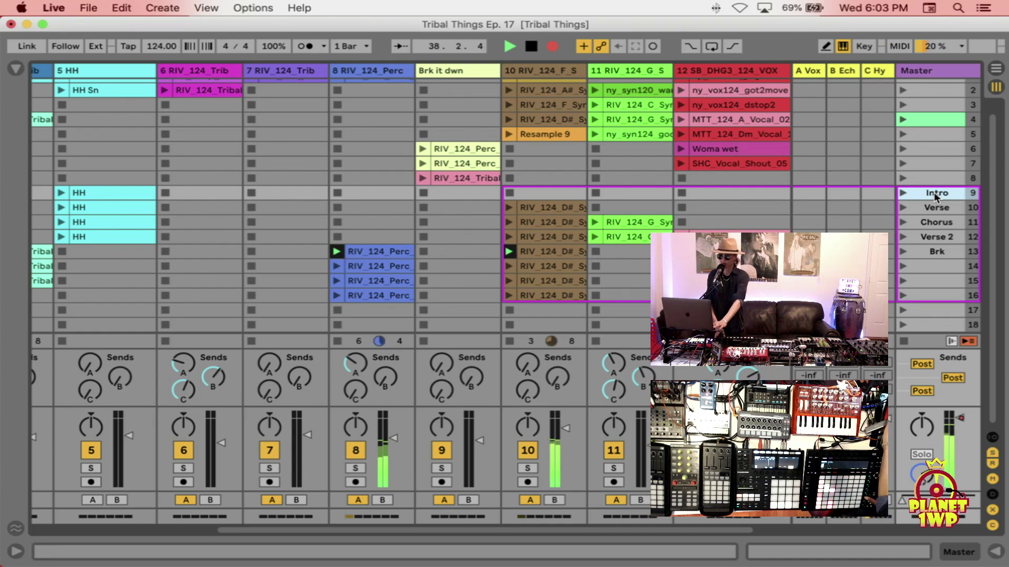
key("Tab")
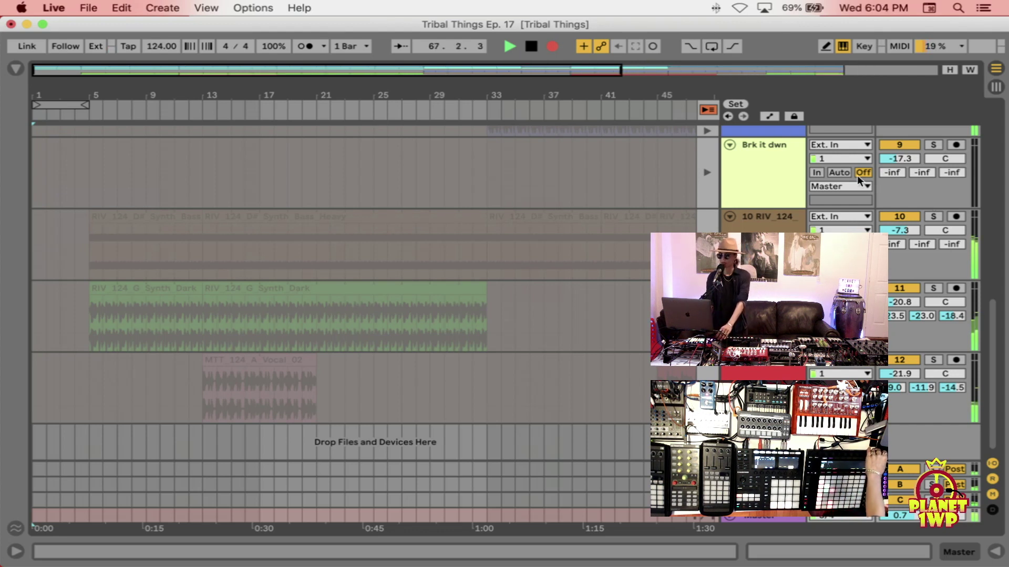
left_click_drag(416, 92, 417, 87)
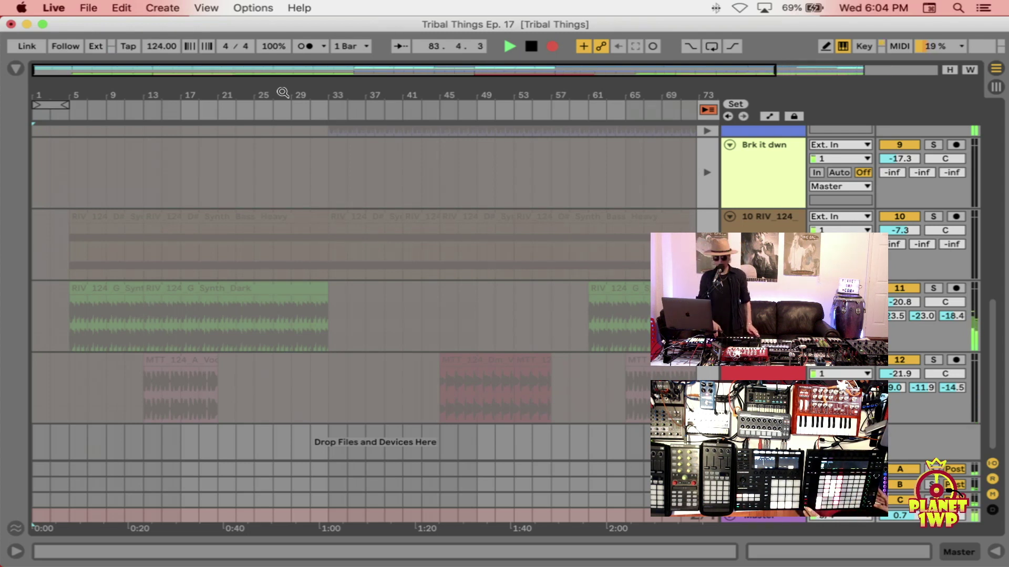
key("space")
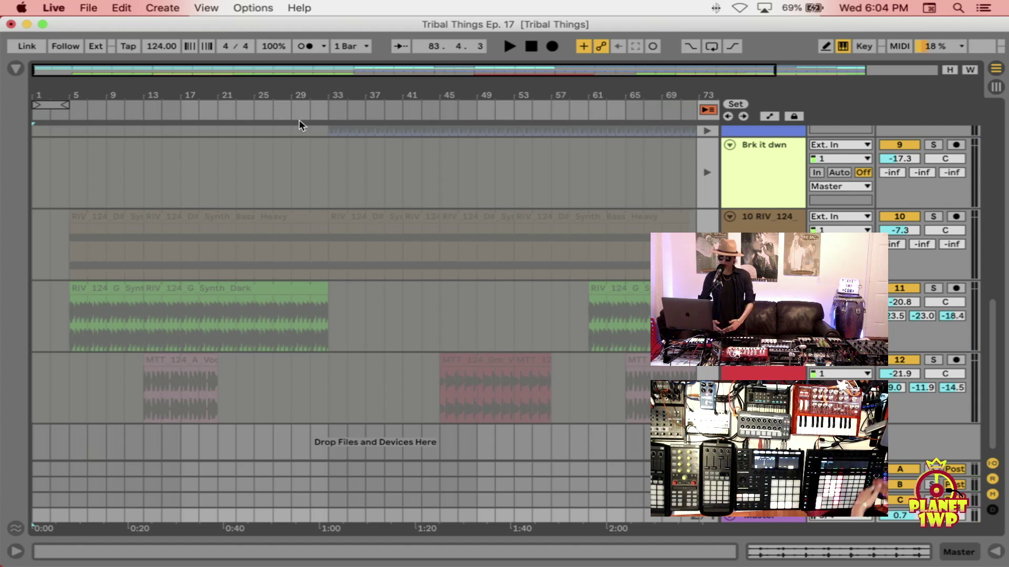
- Display the full recorded timeline in Arrangement View, switch playback from session clips back to the arrangement, and play it from the start
key("Tab")
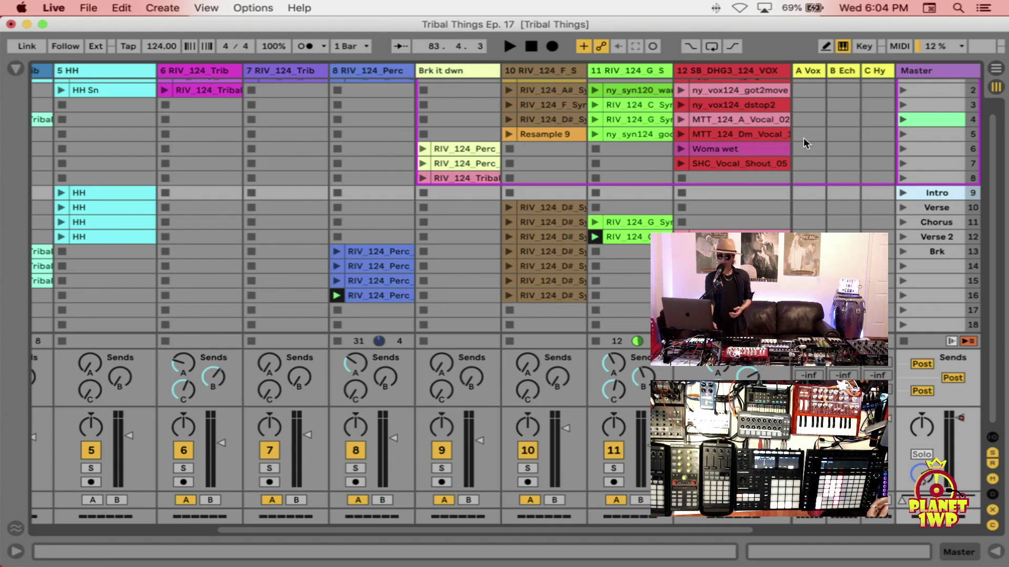
key("Tab")
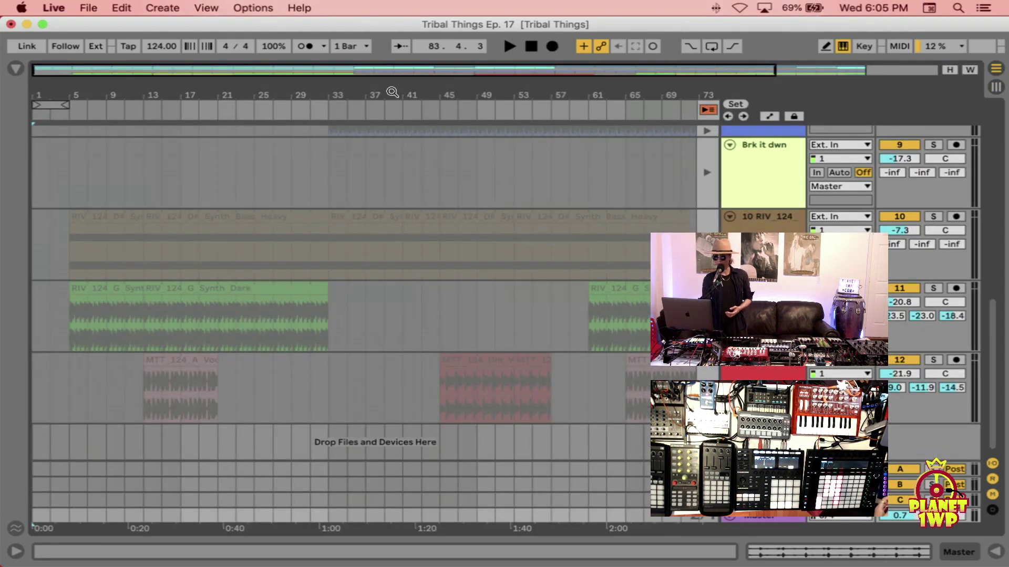
left_click_drag(415, 109, 393, 90)
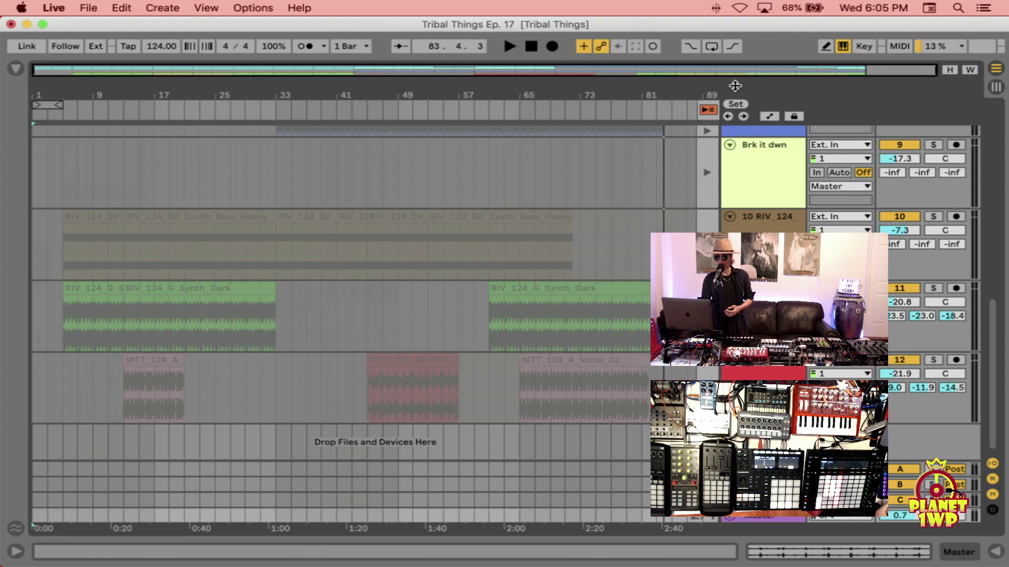
left_click(707, 109)
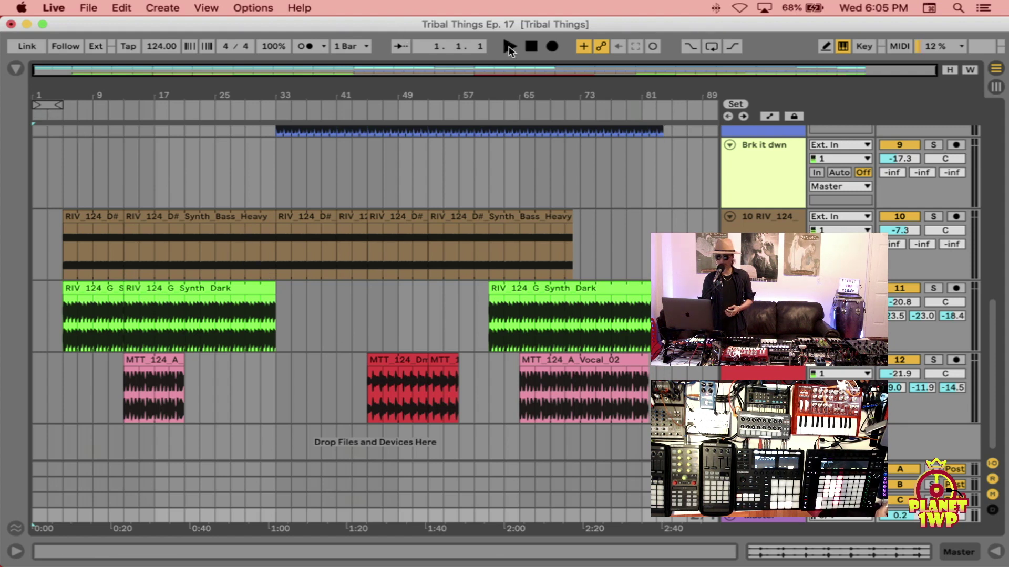
left_click(508, 45)
left_click(396, 96)
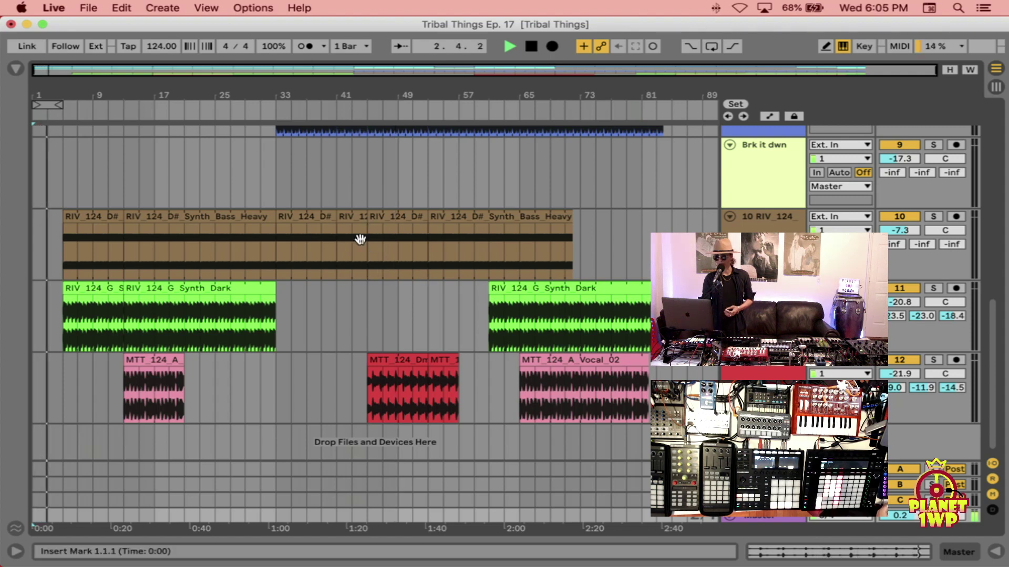
- Deactivate the first Synth Bass Heavy clip on track 10, which starts at 5.1.1, and reactivate it
scroll(209, 286, "up", 5)
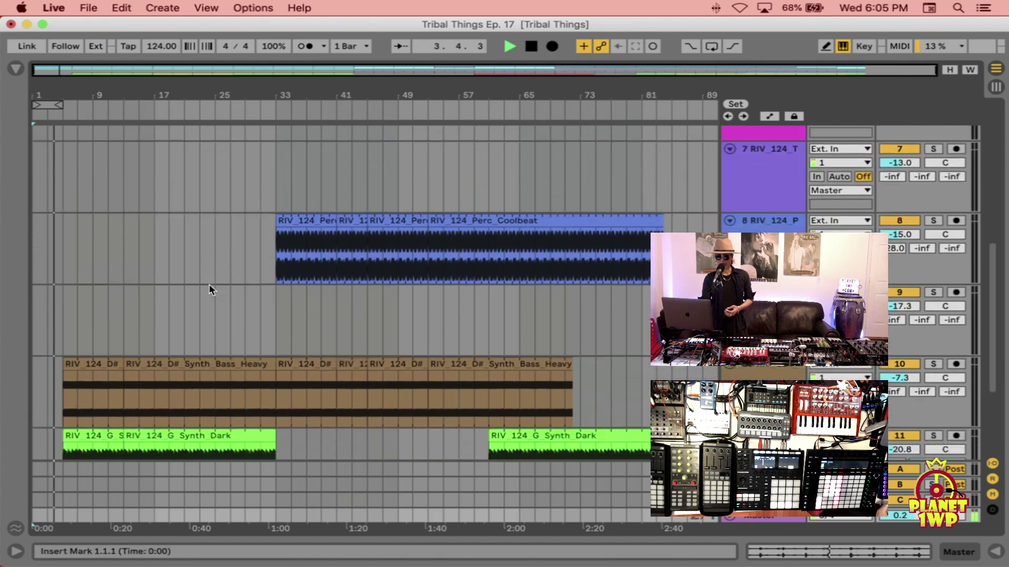
scroll(209, 285, "down", 5)
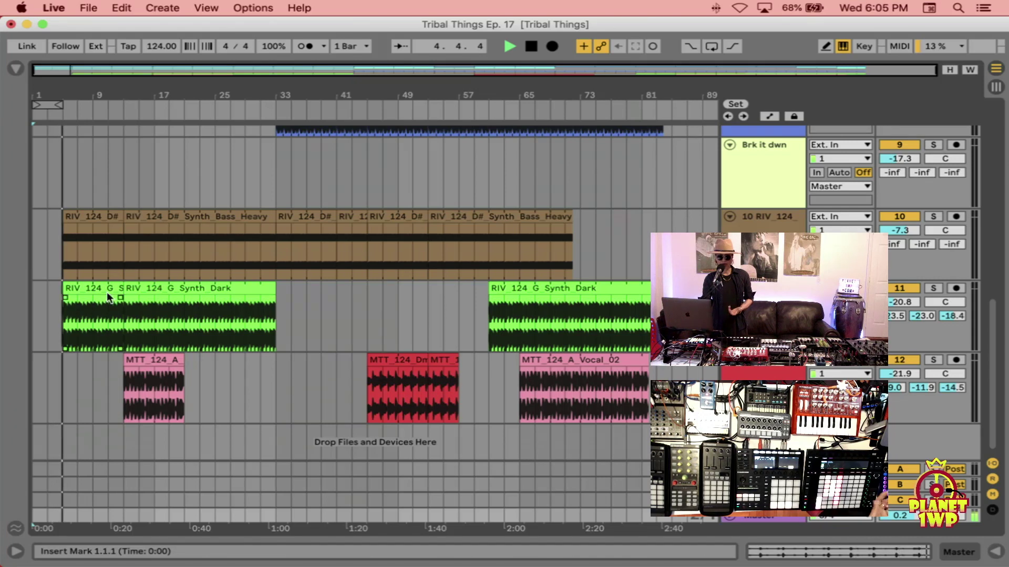
left_click(67, 222)
key("0")
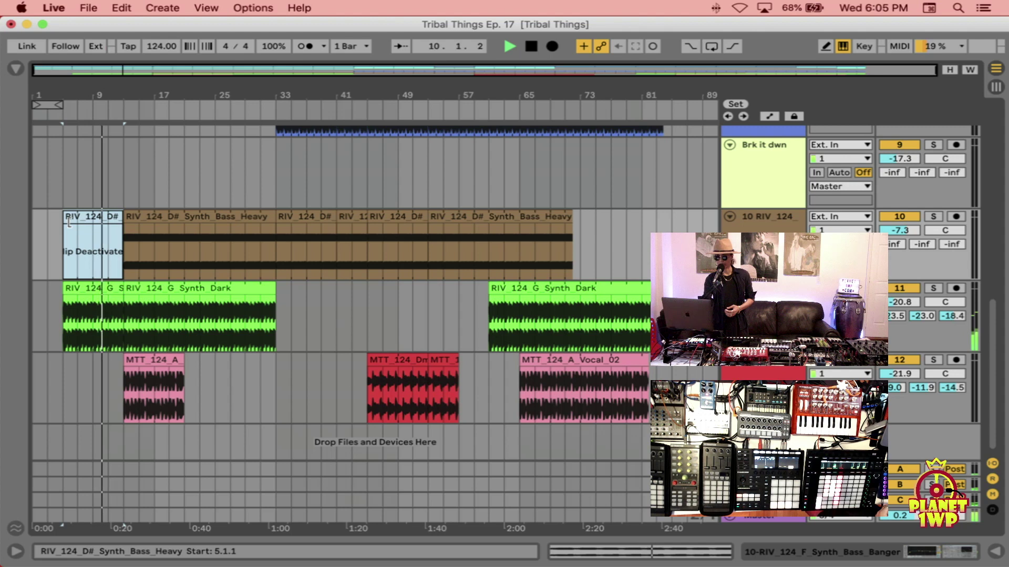
key("0")
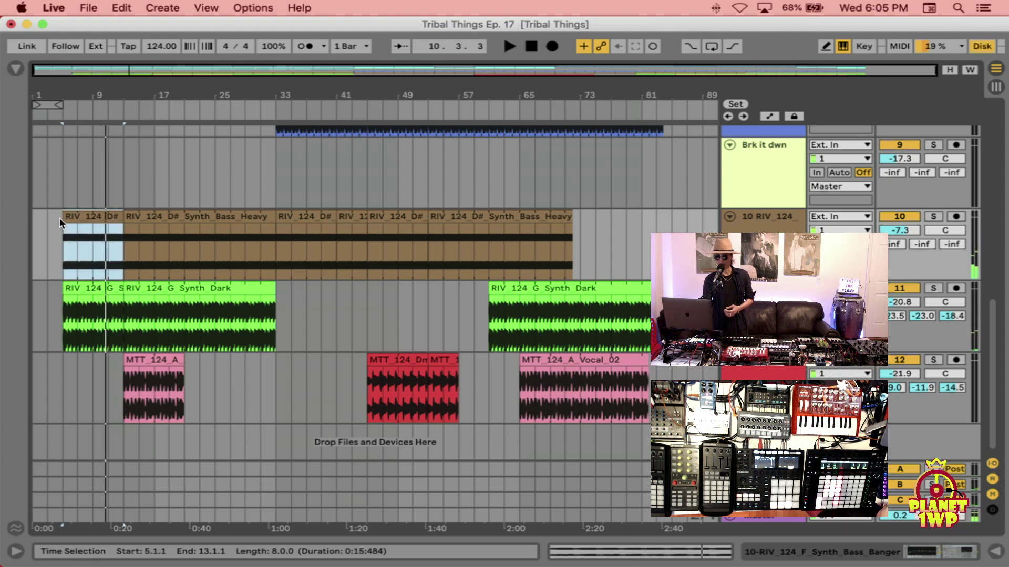
- Trim the start of the first Synth Bass Heavy clip to 9.1.1 with a short fade-in, and play from 7.1.1
left_click_drag(69, 223, 99, 228)
key("space")
left_click(99, 228)
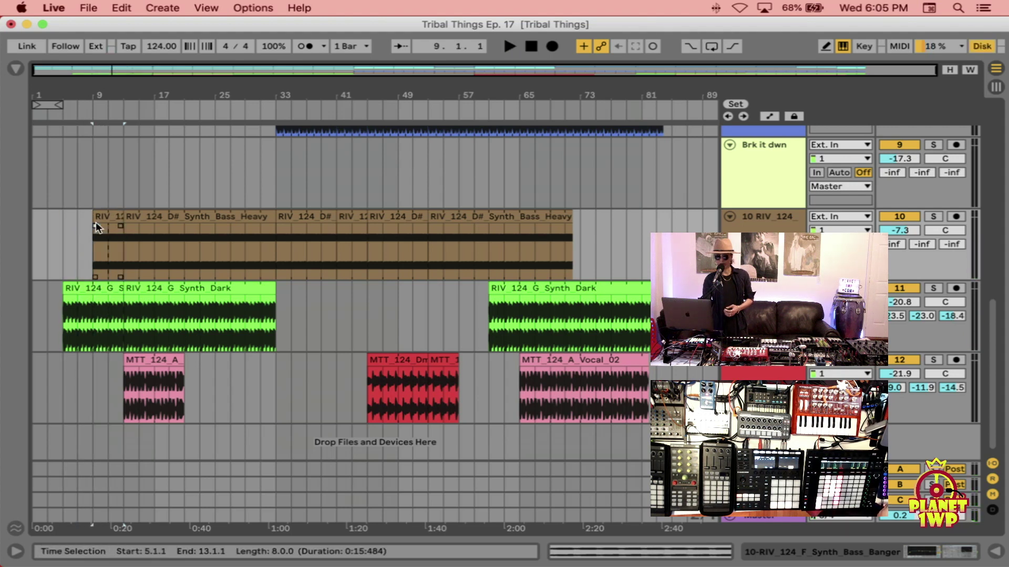
left_click(79, 232)
key("space")
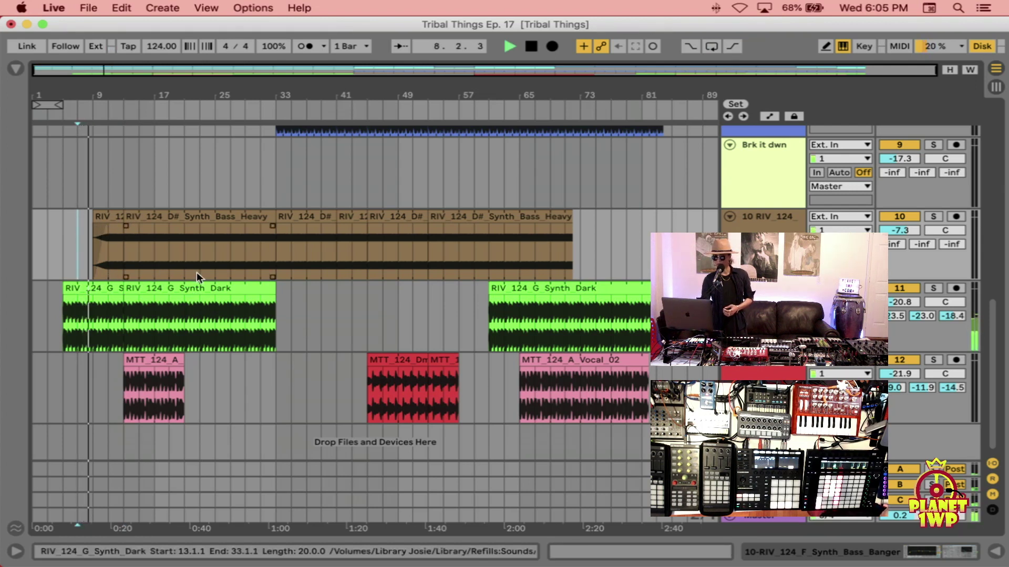
- Undo the trim and fade-in on the first Synth Bass Heavy clip
scroll(209, 317, "up", 3)
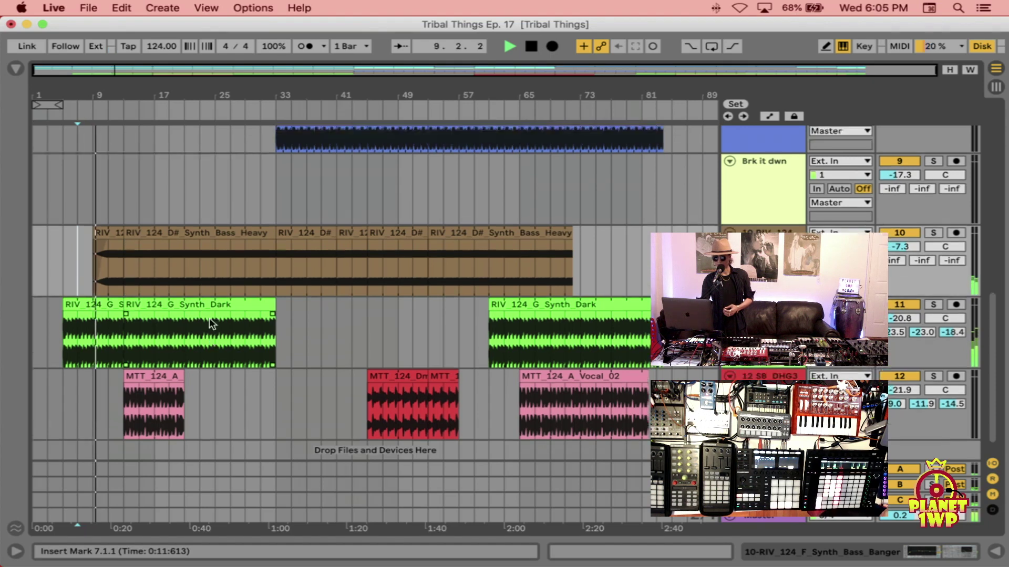
scroll(210, 317, "down", 3)
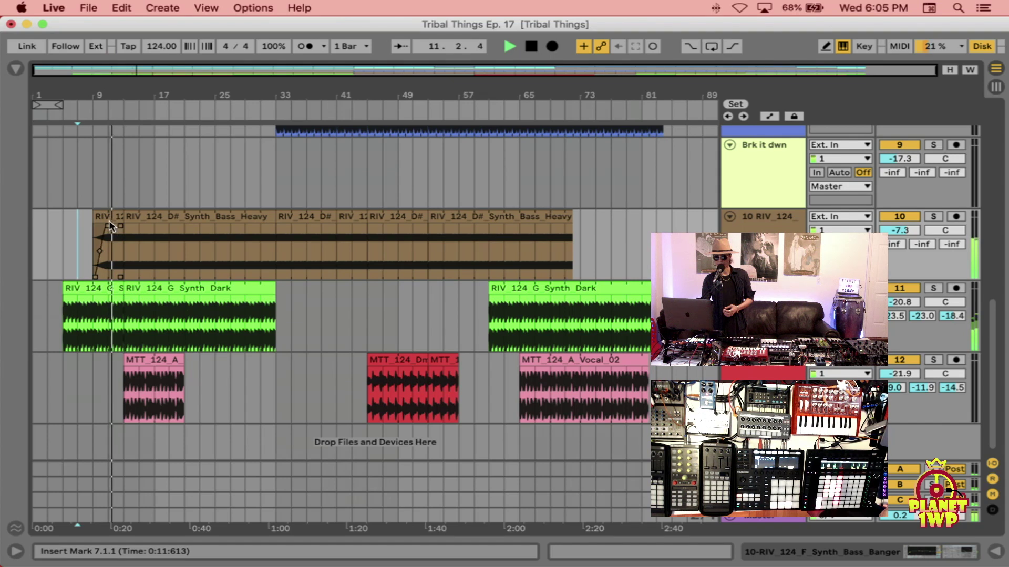
left_click(108, 234)
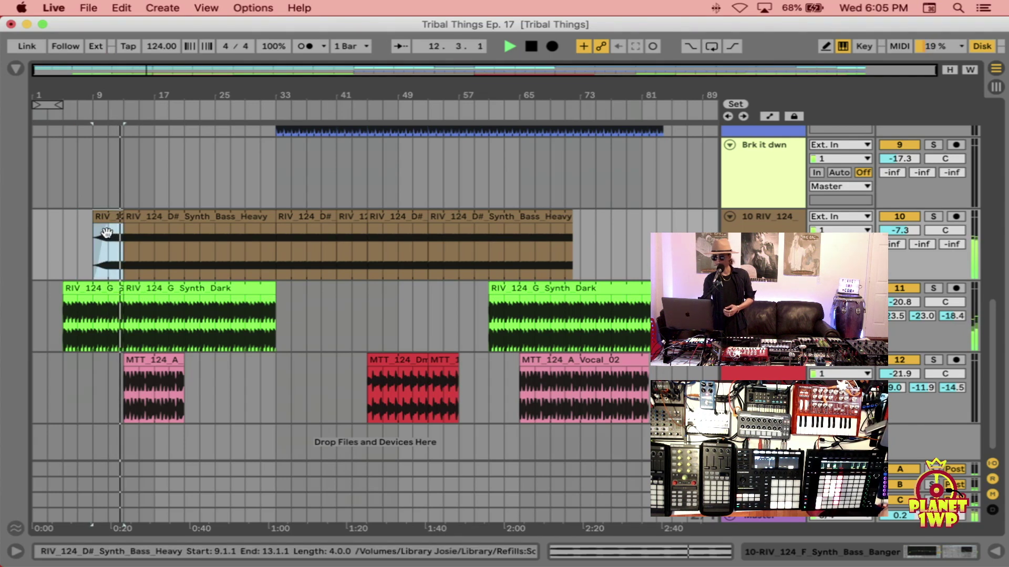
key("super+z")
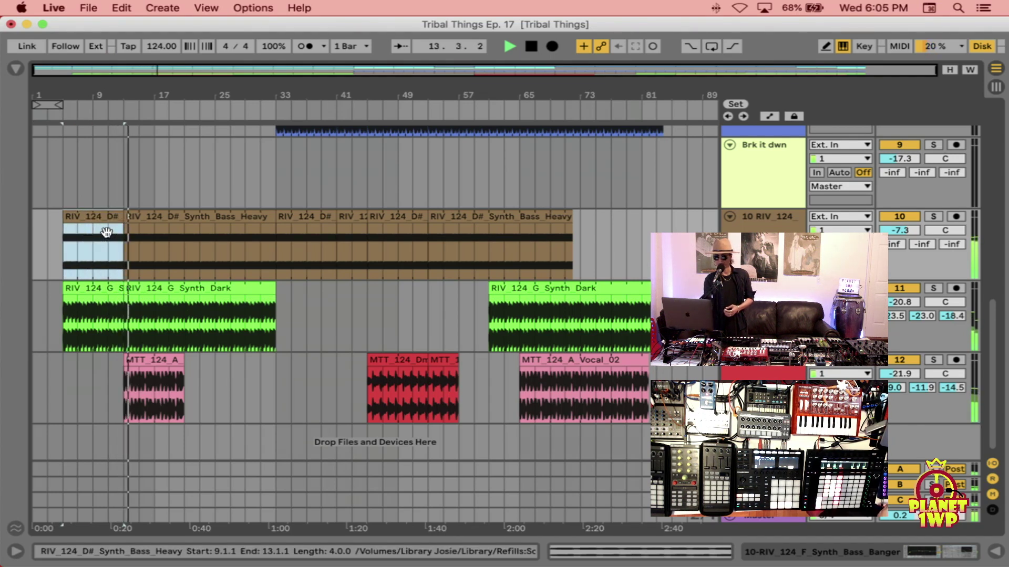
- Deactivate the first Synth Bass Heavy clip, and toggle activation of the Synth Dark section from 21.1.1 to 23.1.1 on track 11
key("0")
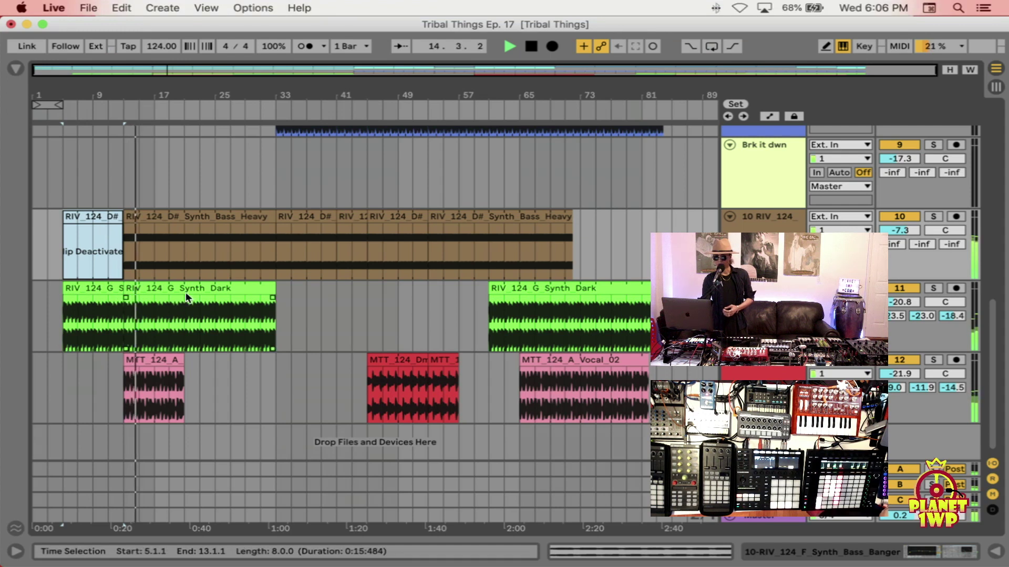
mouse_move(184, 314)
left_mouse_down()
mouse_move(227, 315)
mouse_move(197, 309)
left_mouse_up()
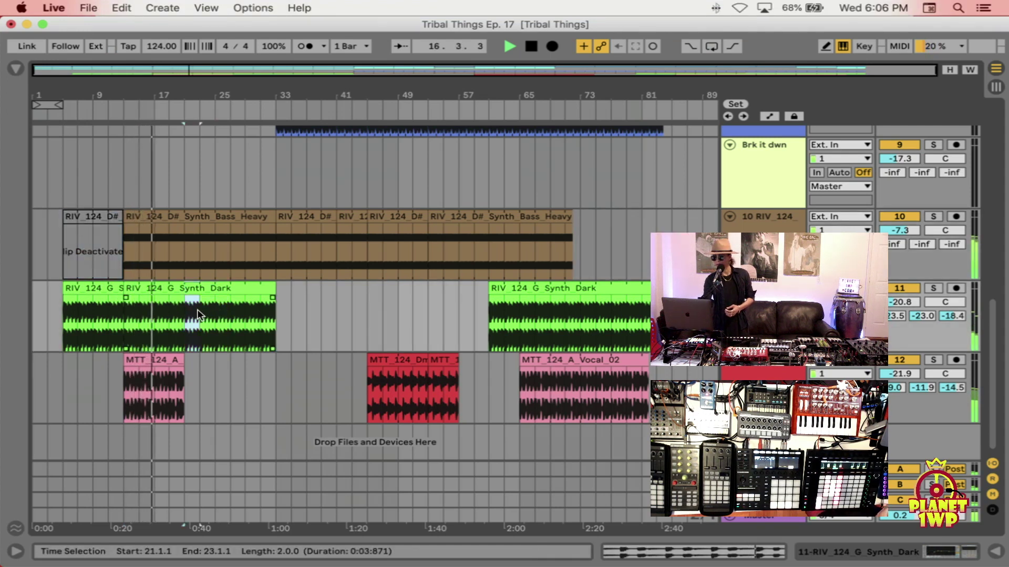
key("0")
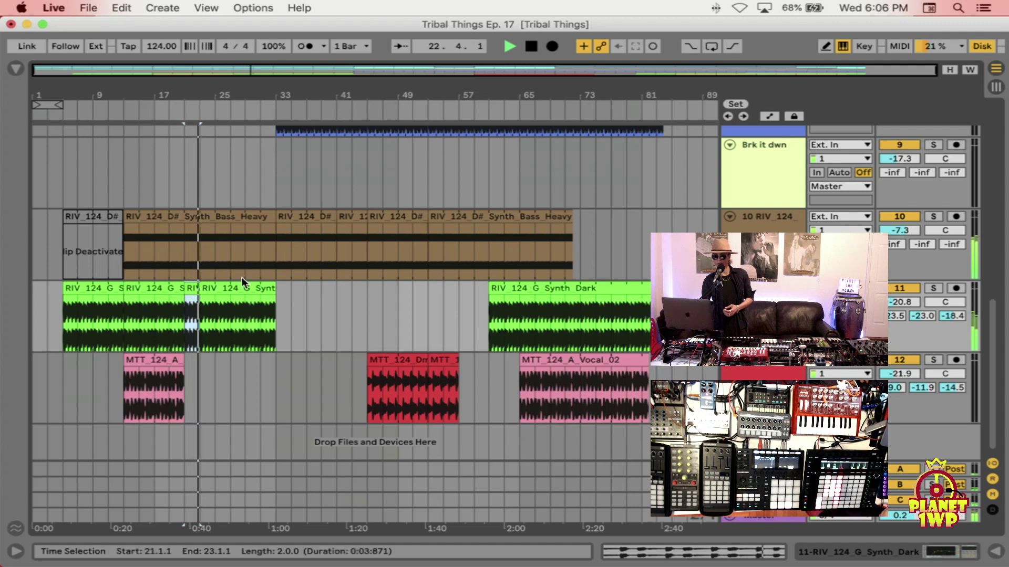
- Delete the section from 25.1.1 to 27.1.1 of the JackHse drum clip on track 3
scroll(243, 284, "up", 10)
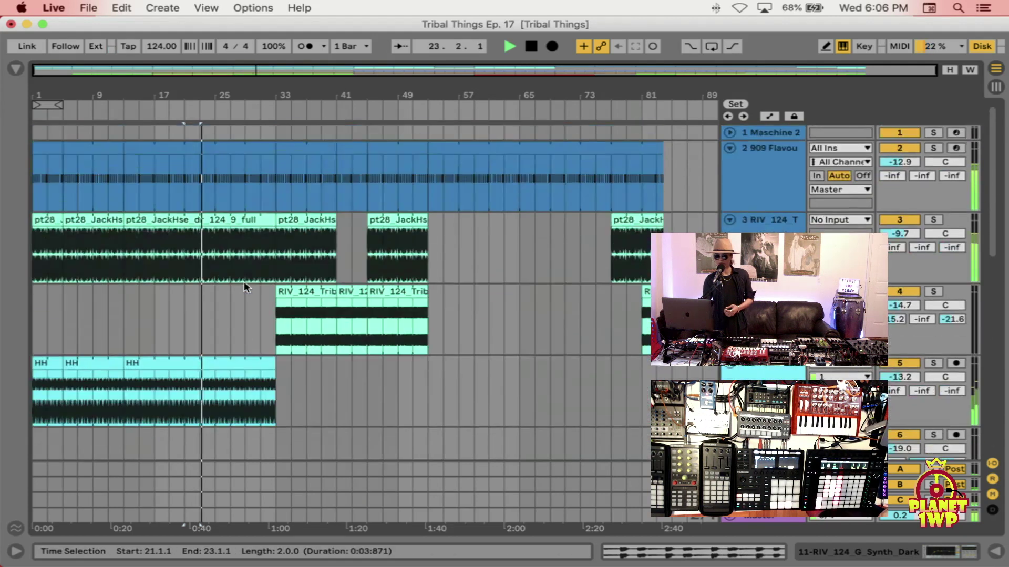
left_click(218, 252)
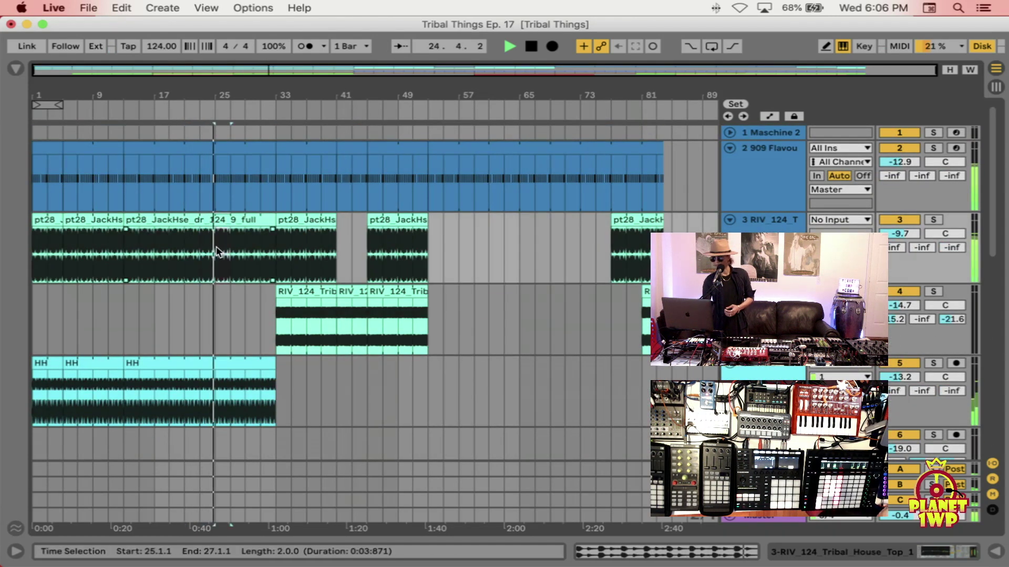
key("Delete")
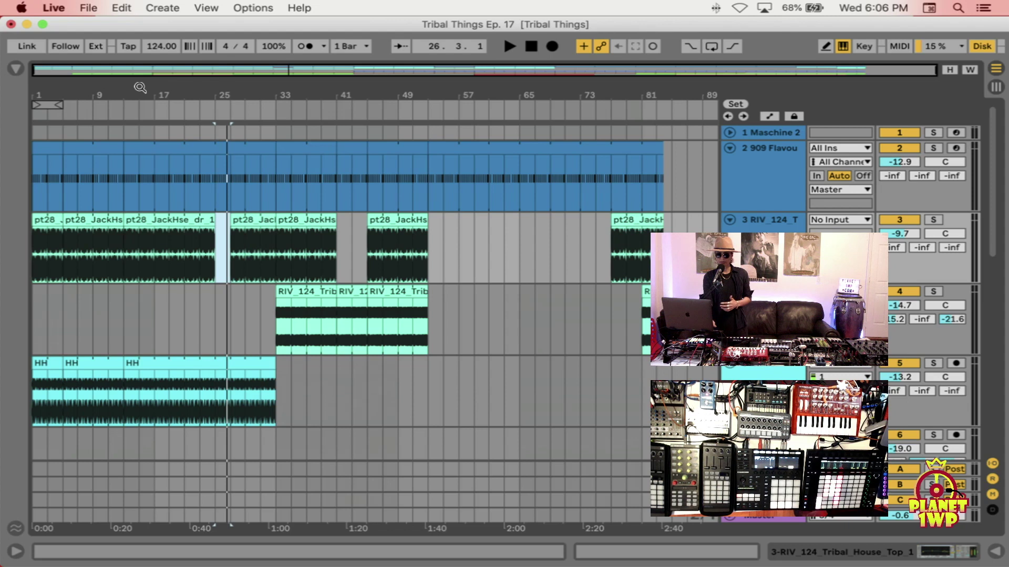
- Return to Session View and examine the scene list along with the Insert Scene and Capture and Insert Scene commands
key("Tab")
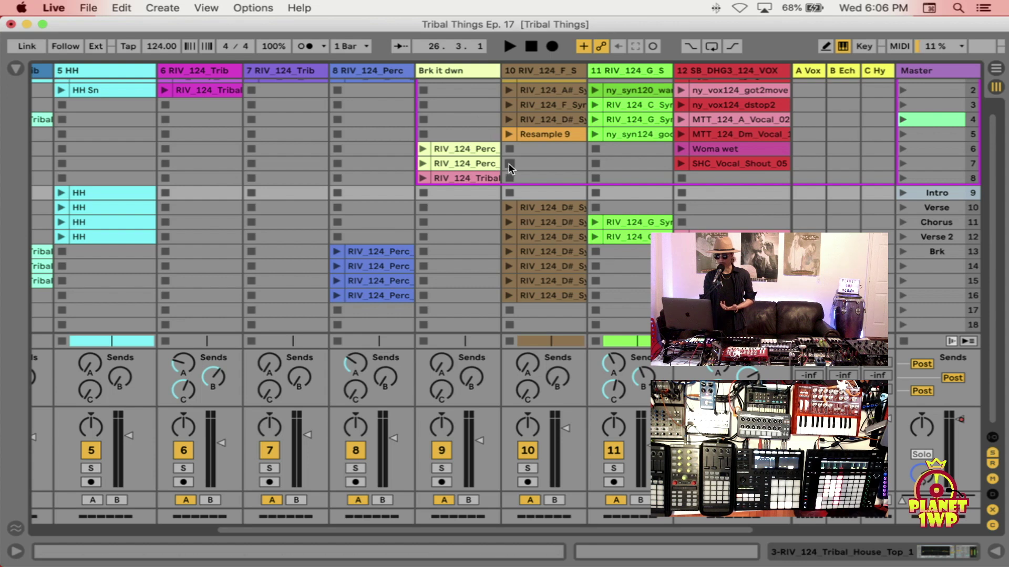
left_click(176, 8)
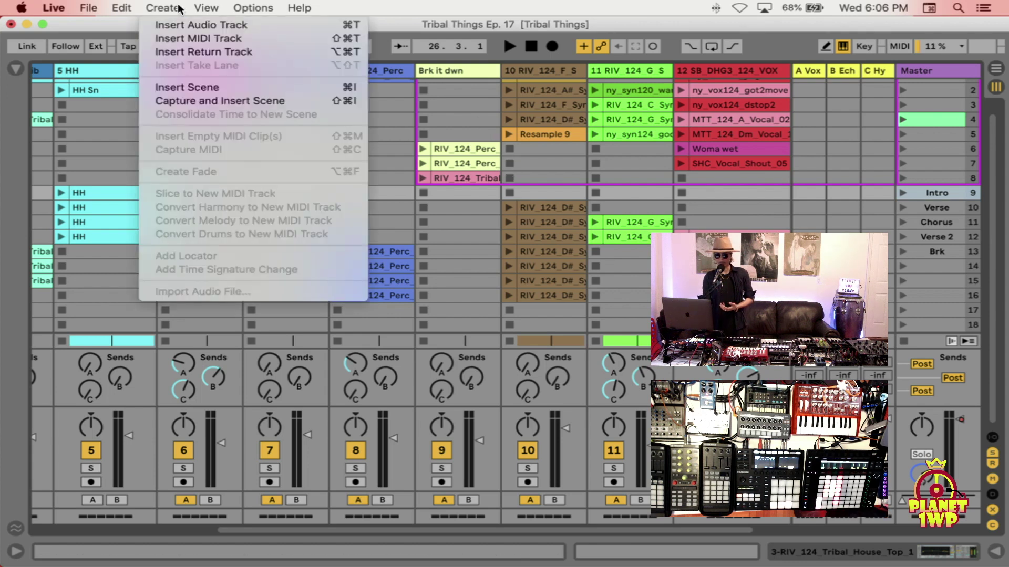
left_click(210, 101)
left_click(162, 7)
left_click(163, 7)
left_click(299, 7)
left_click(355, 36)
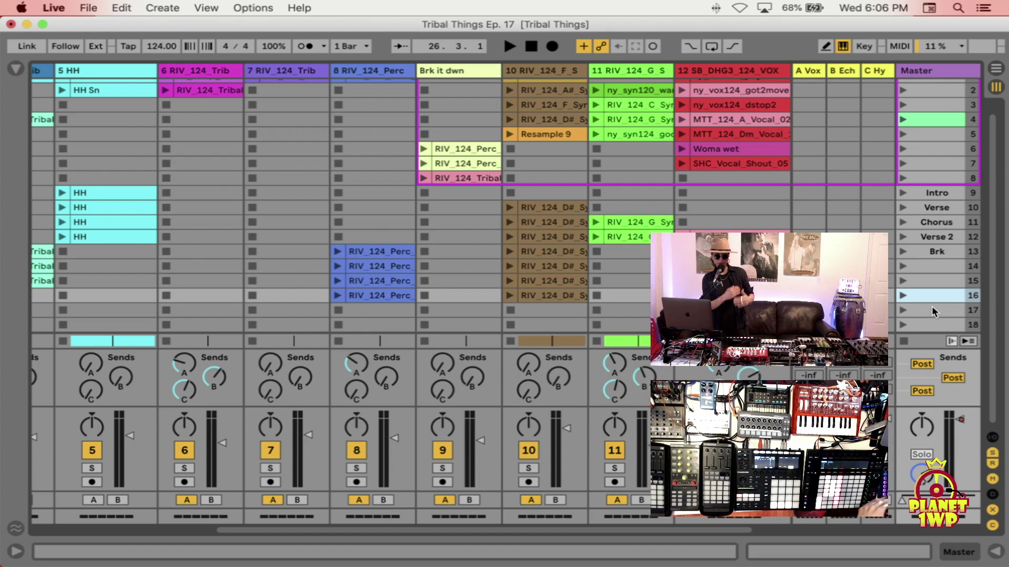
left_click(921, 115)
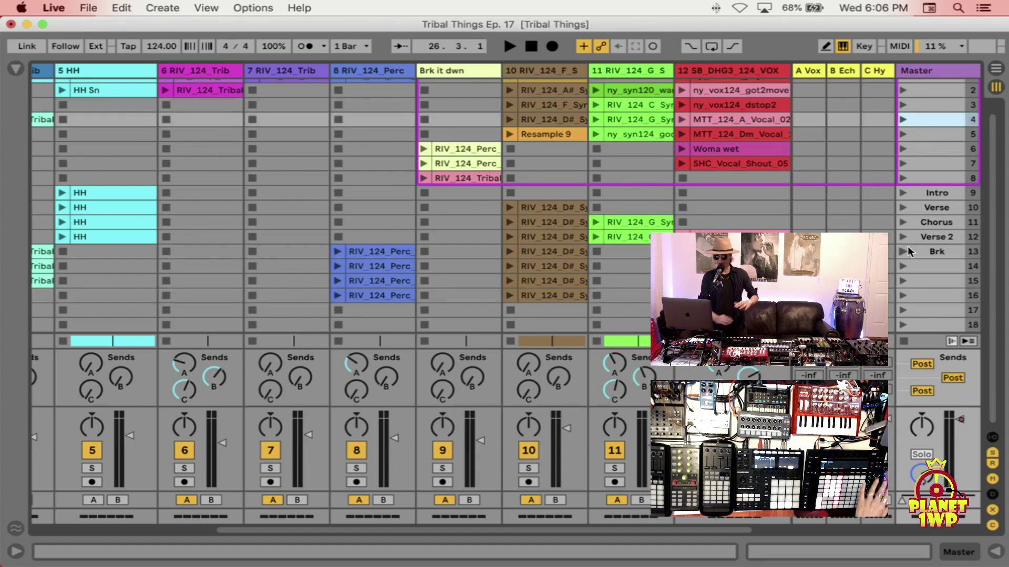
left_click(932, 296)
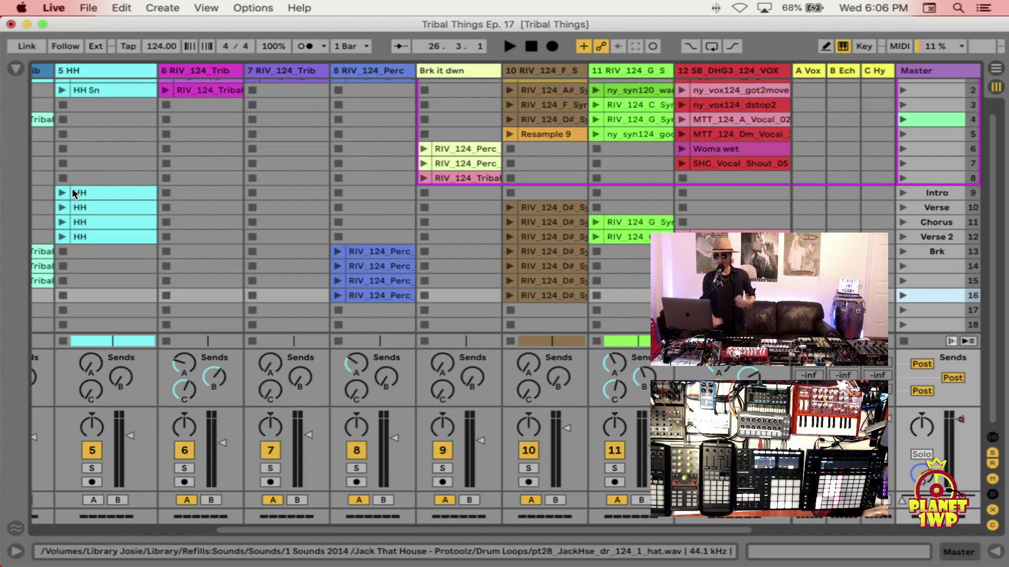
left_click(163, 7)
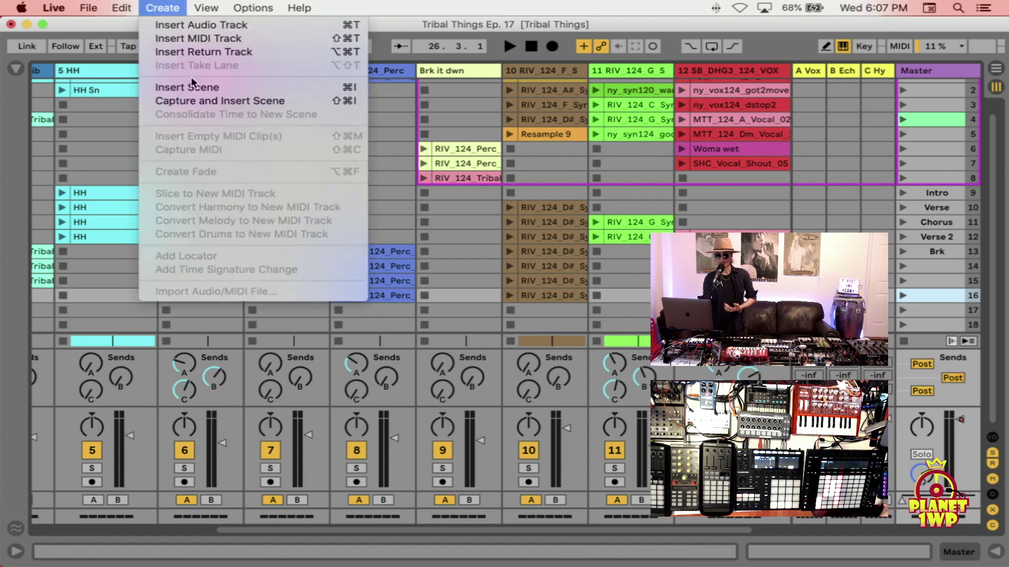
left_click(205, 7)
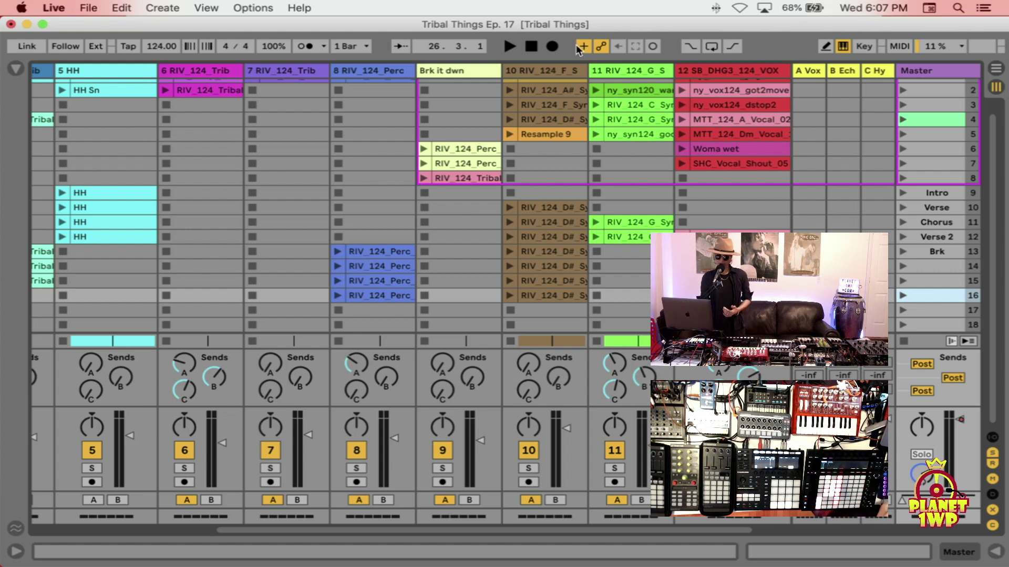
left_click(156, 6)
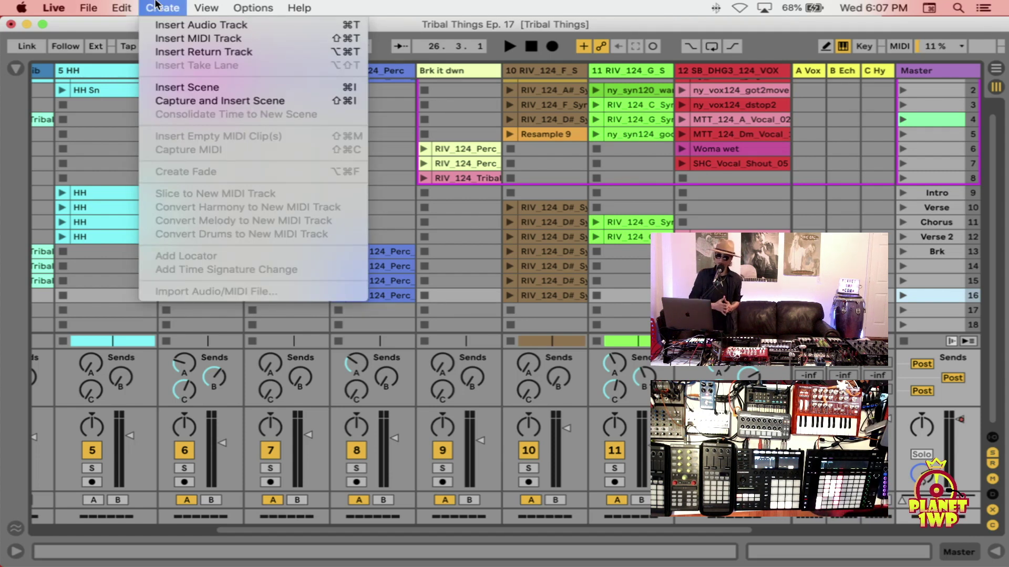
left_click(177, 7)
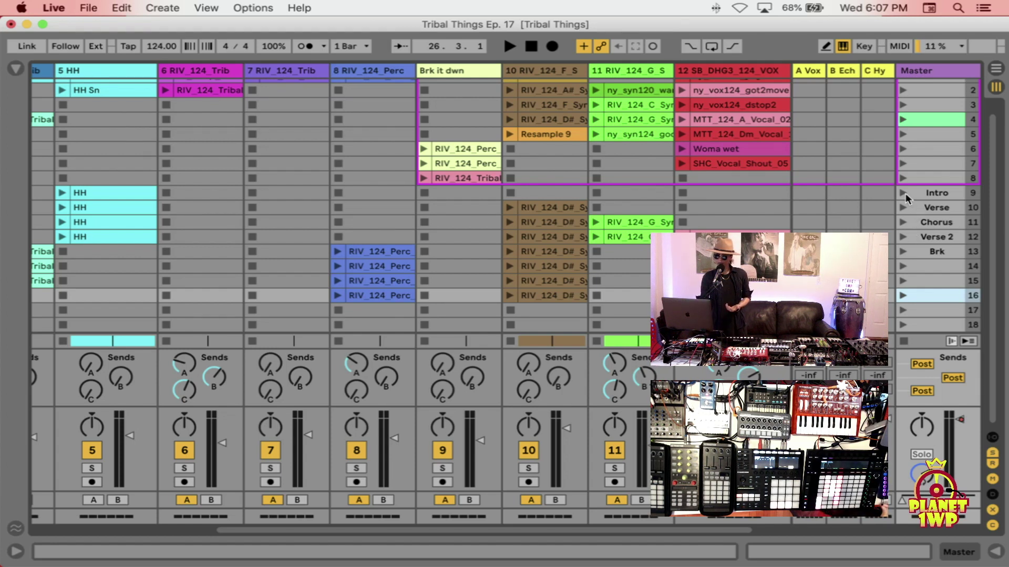
- Reset the song position to 1.1.1 and show the scene properties in the detail view
left_click(530, 47)
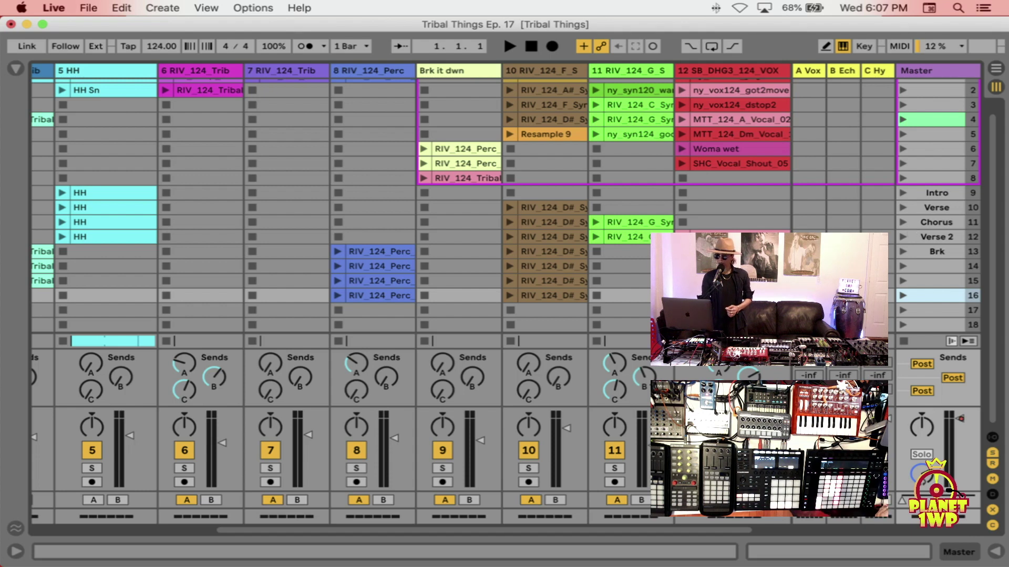
left_click(948, 72)
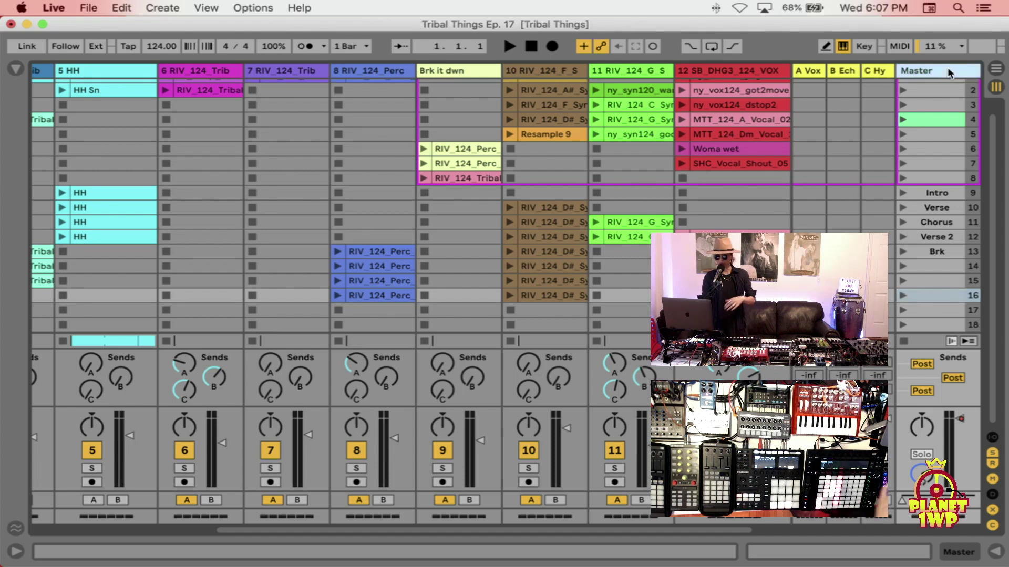
double_click(948, 70)
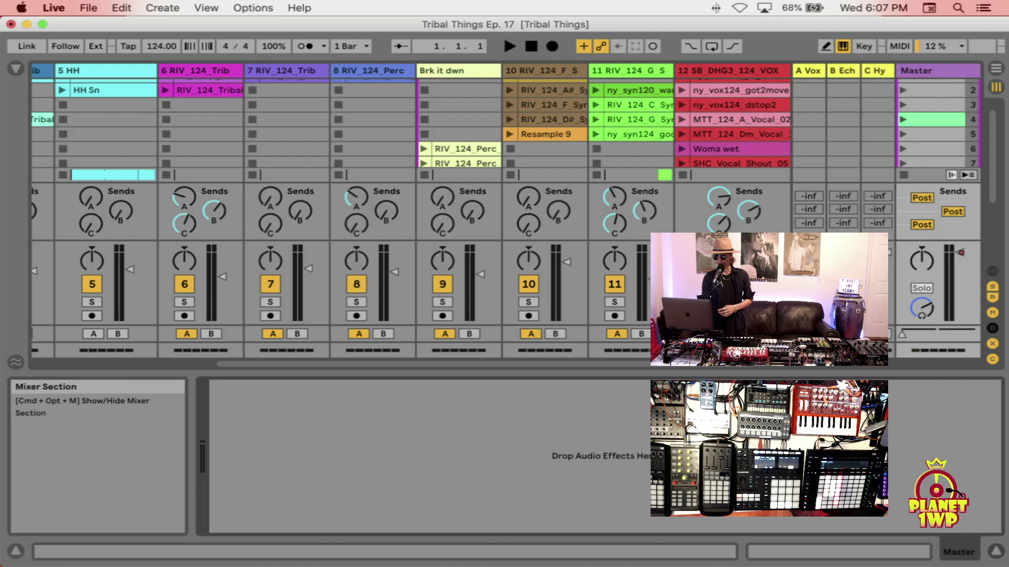
left_click(879, 556)
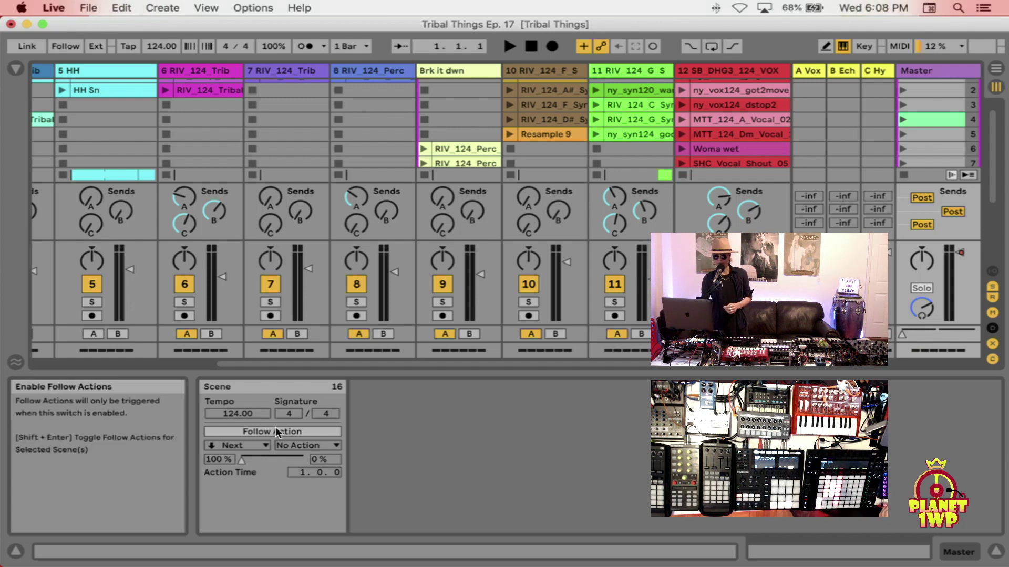
- Enable Follow Action for the Intro scene
scroll(915, 124, "down", 5)
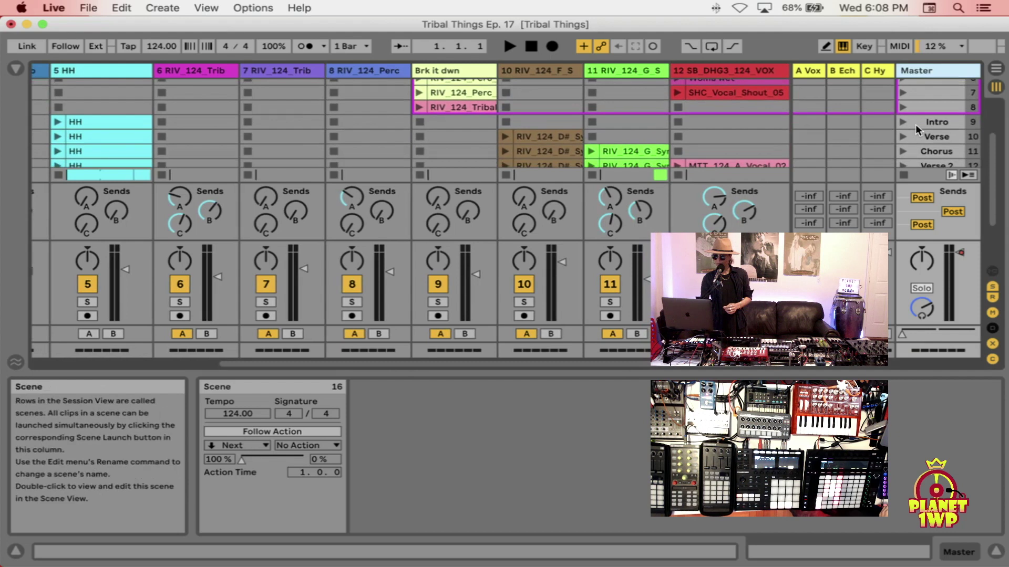
left_click(930, 119)
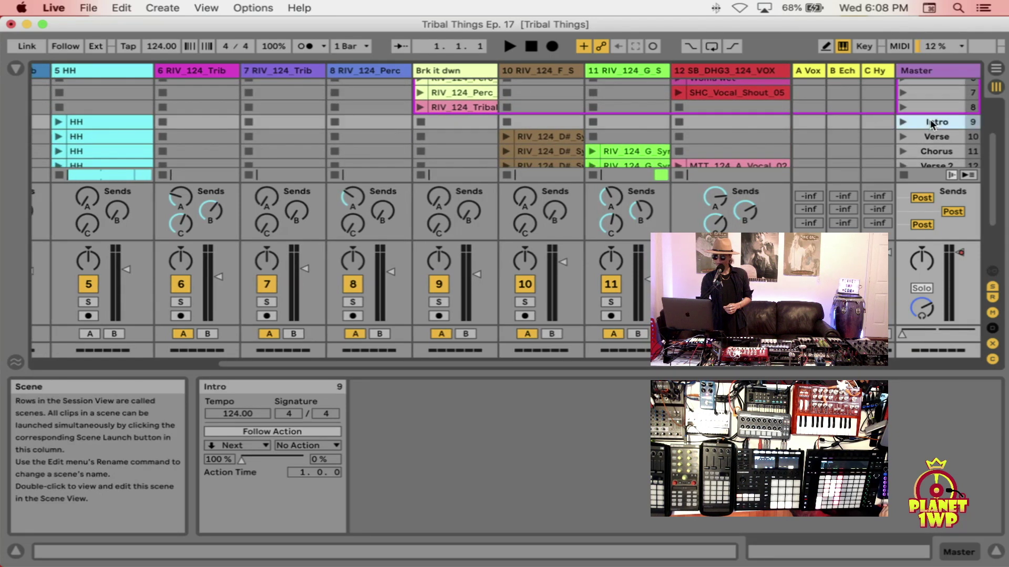
left_click(302, 429)
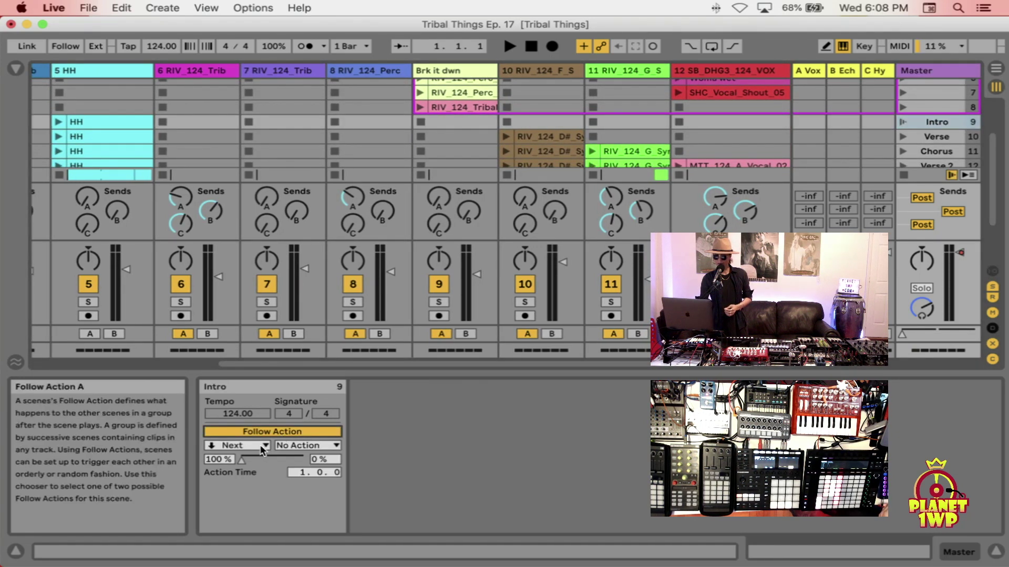
- Enable Follow Action for the Verse scene and set its Follow Action A to Jump
left_click(934, 137)
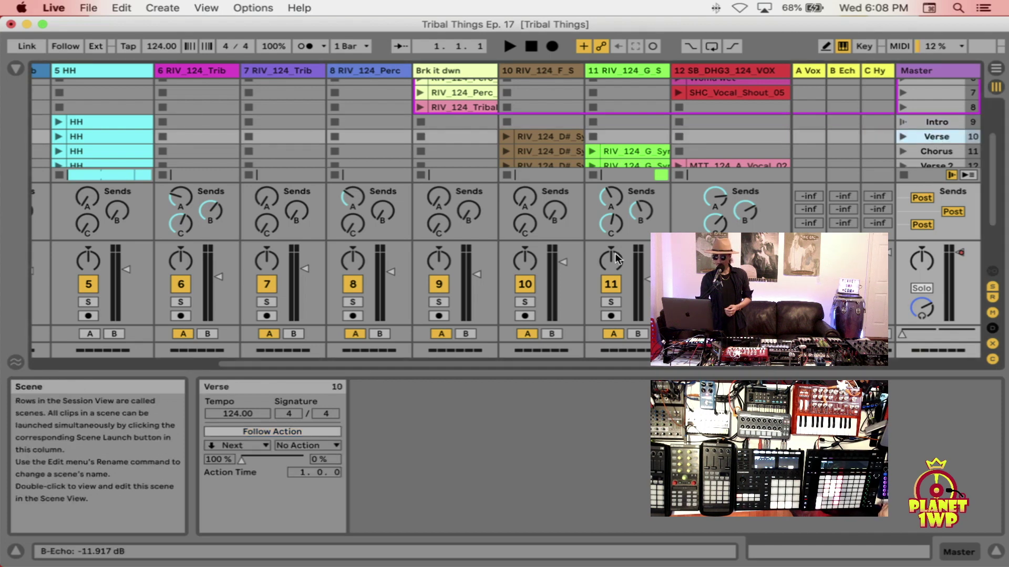
left_click(284, 430)
left_click(262, 445)
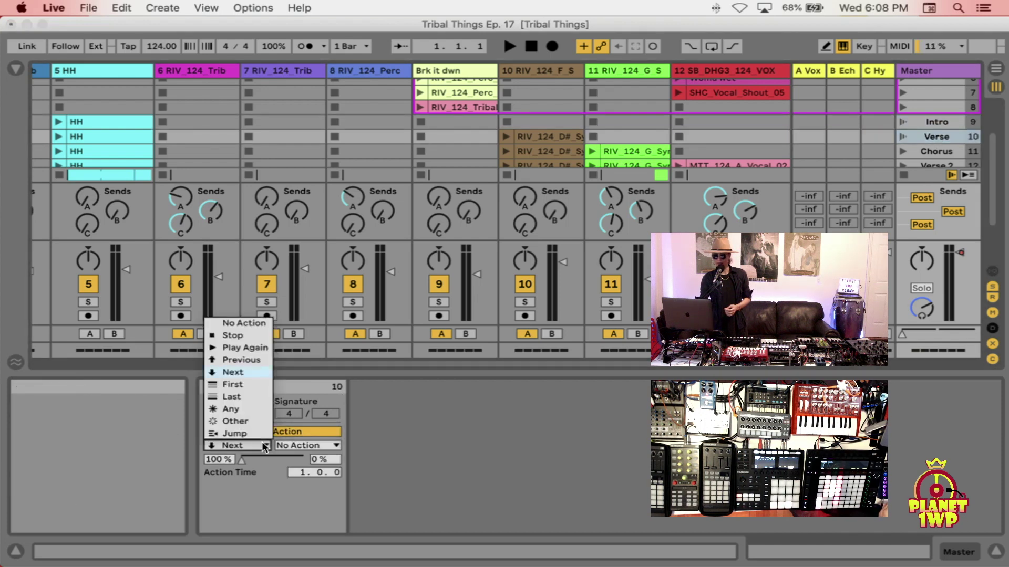
left_click(250, 434)
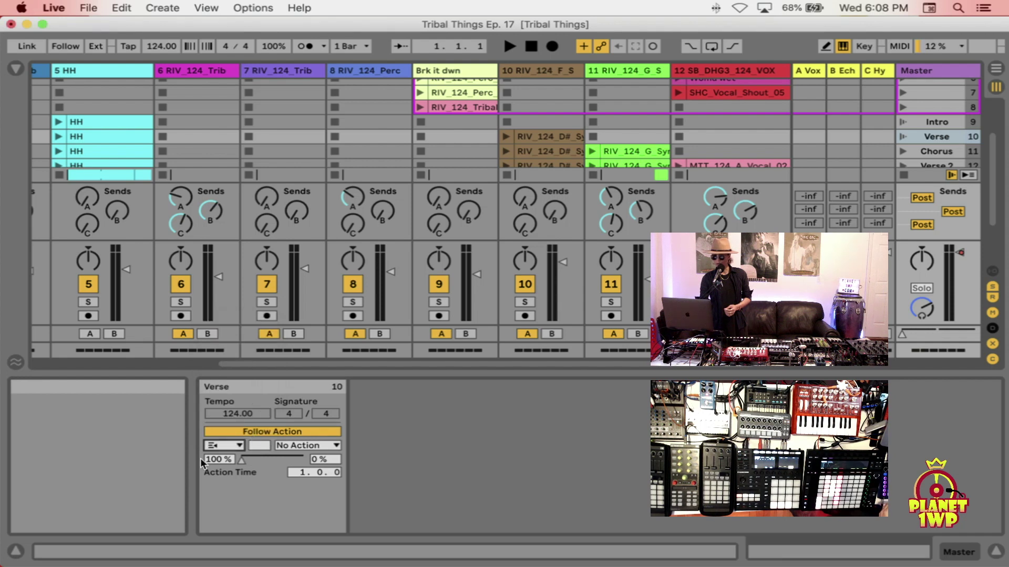